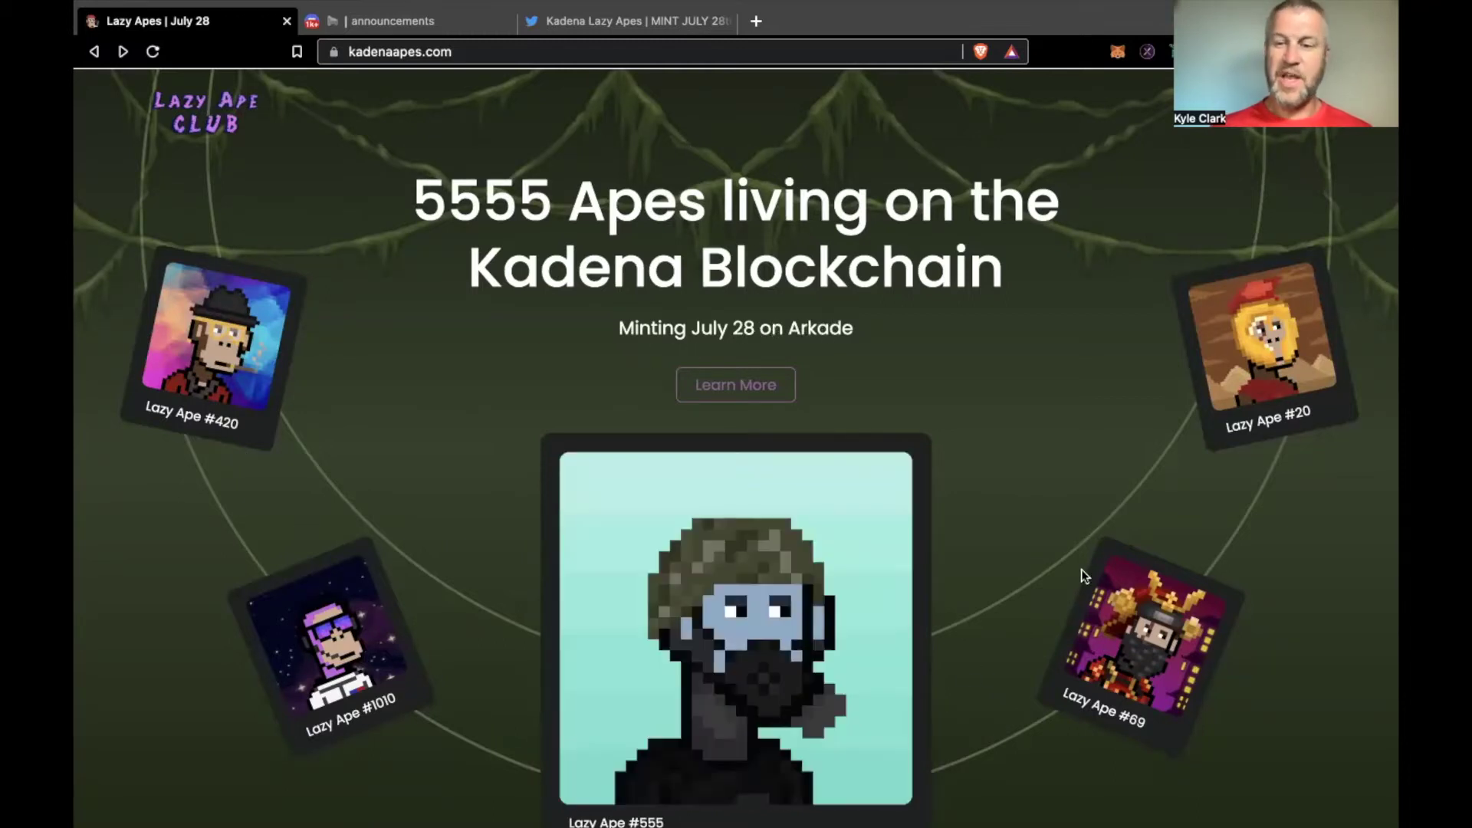
# - Open the Lazy Apes mint page on arkade.fun and review its roadmap
pyautogui.click(743, 385)
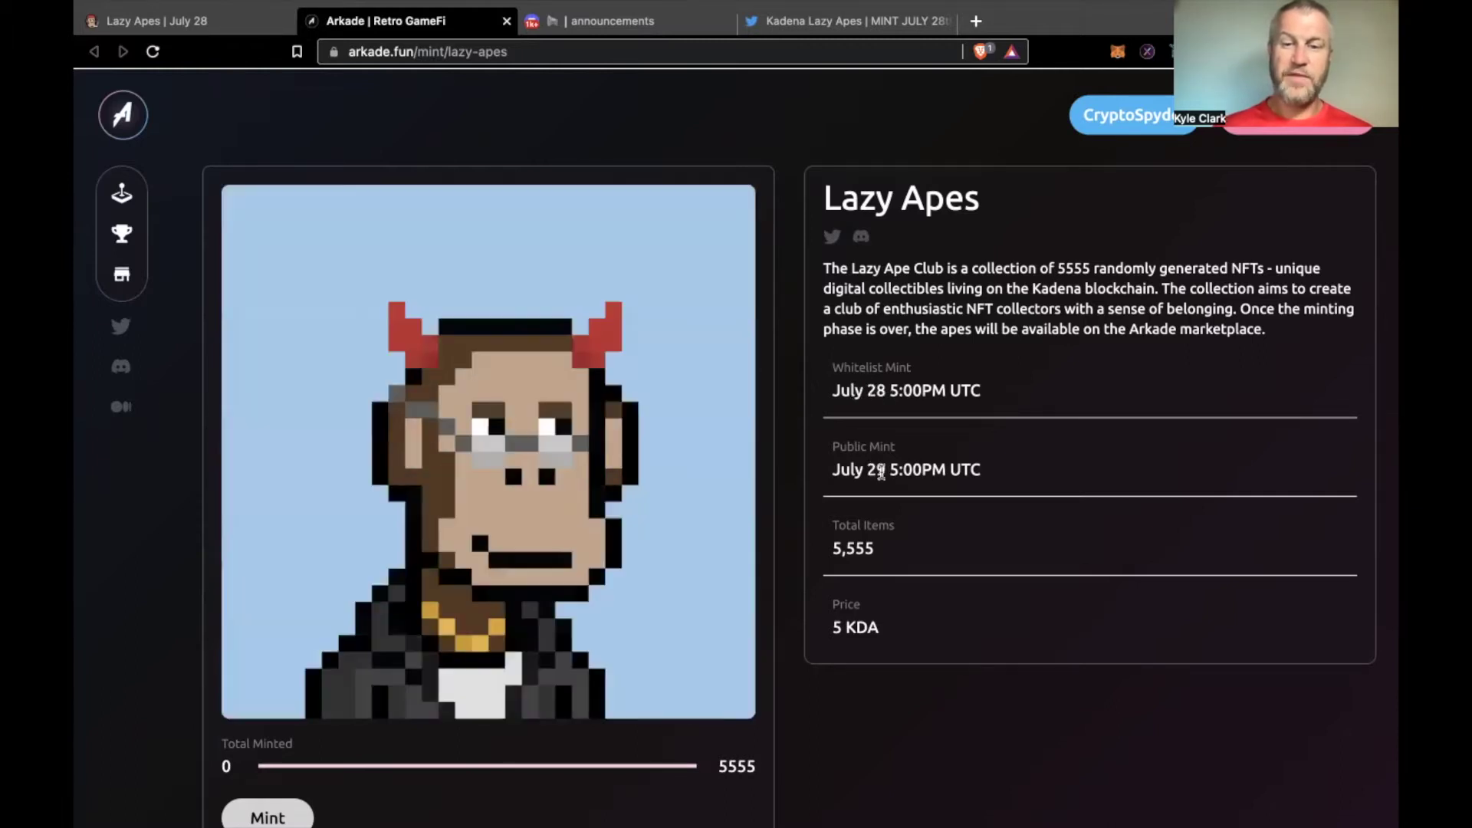
pyautogui.scroll(-1, 853, 550)
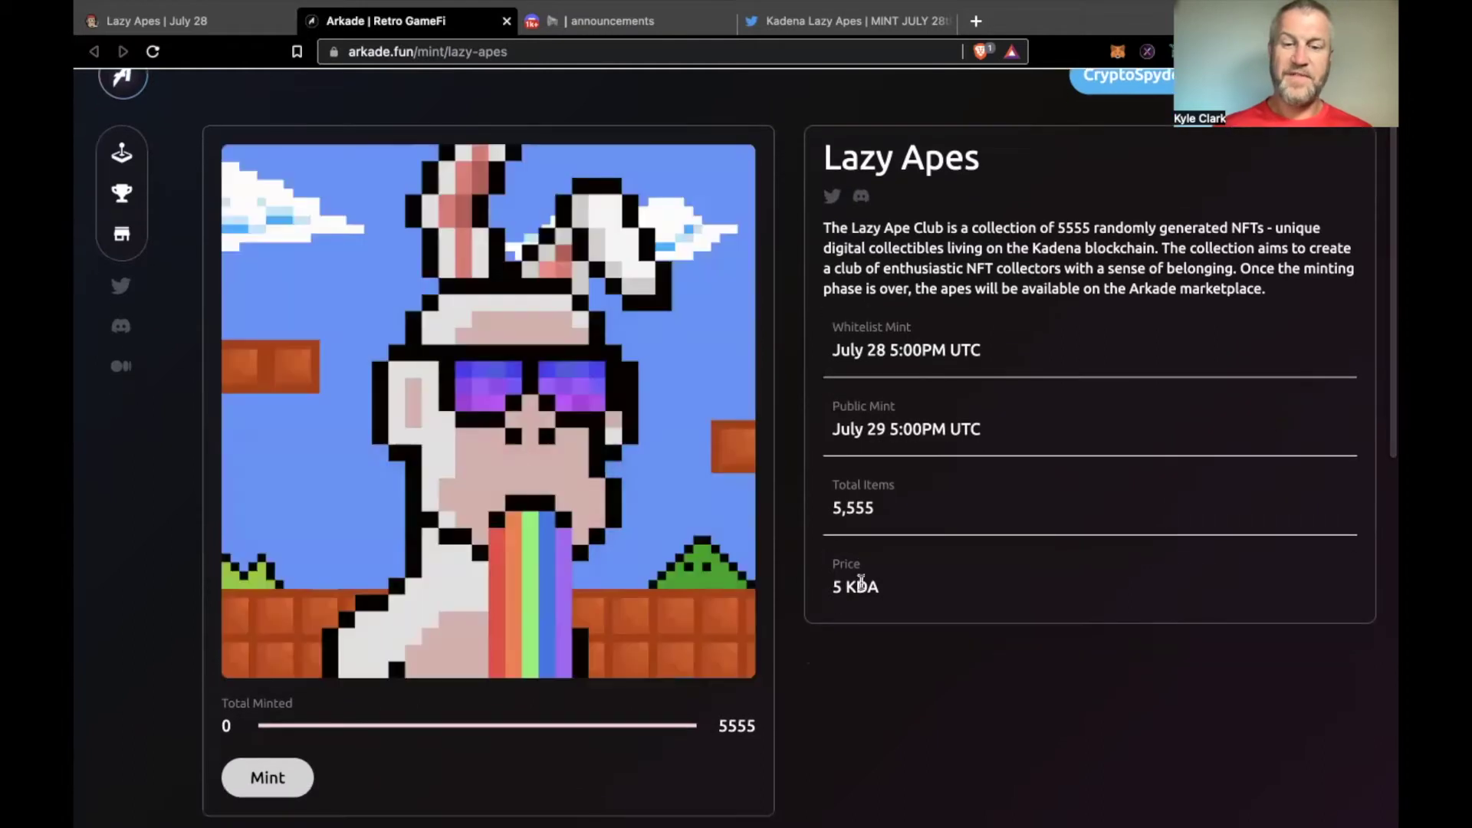
pyautogui.scroll(-1, 851, 576)
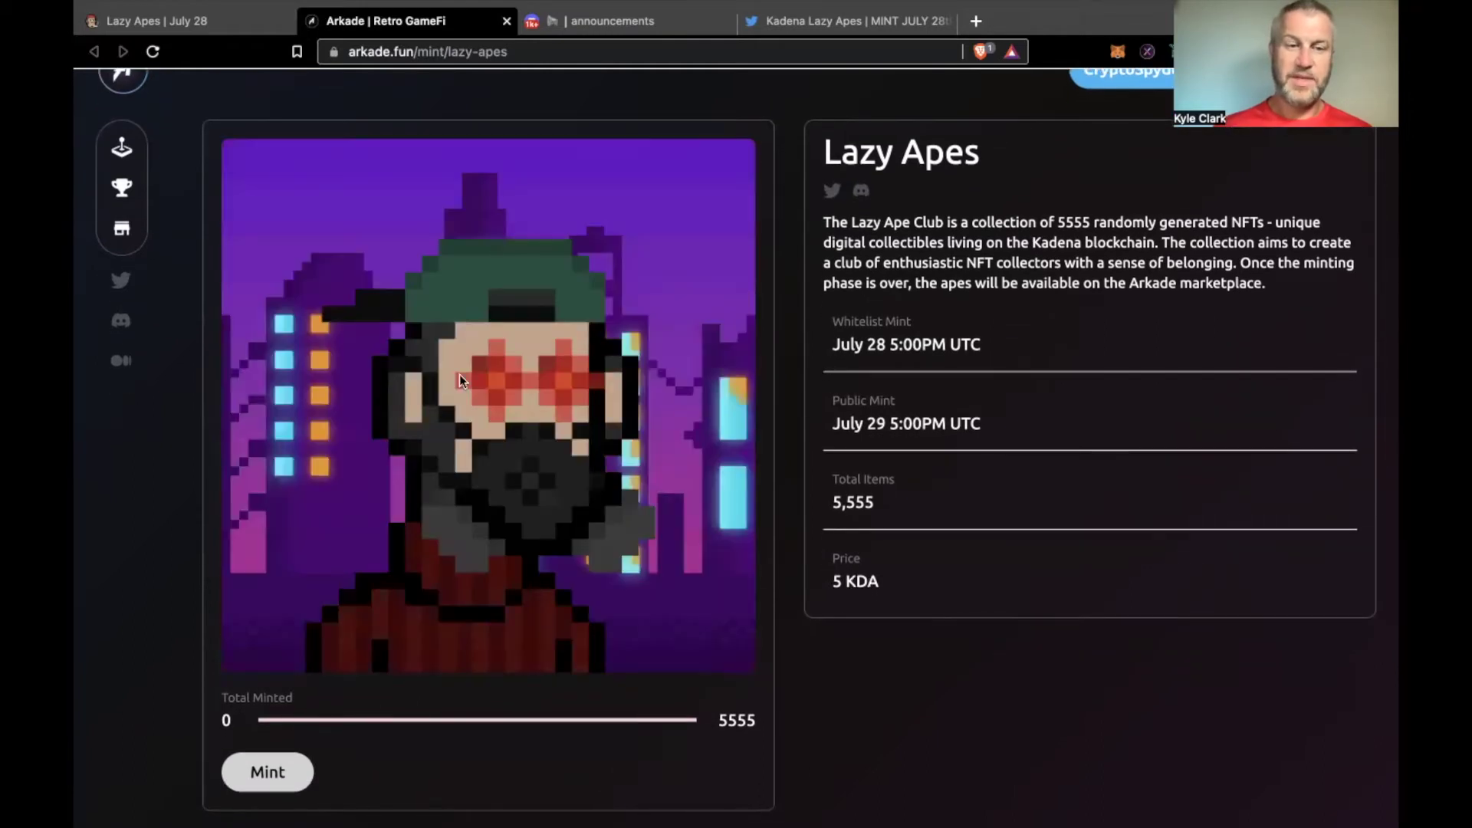
pyautogui.scroll(-5, 856, 675)
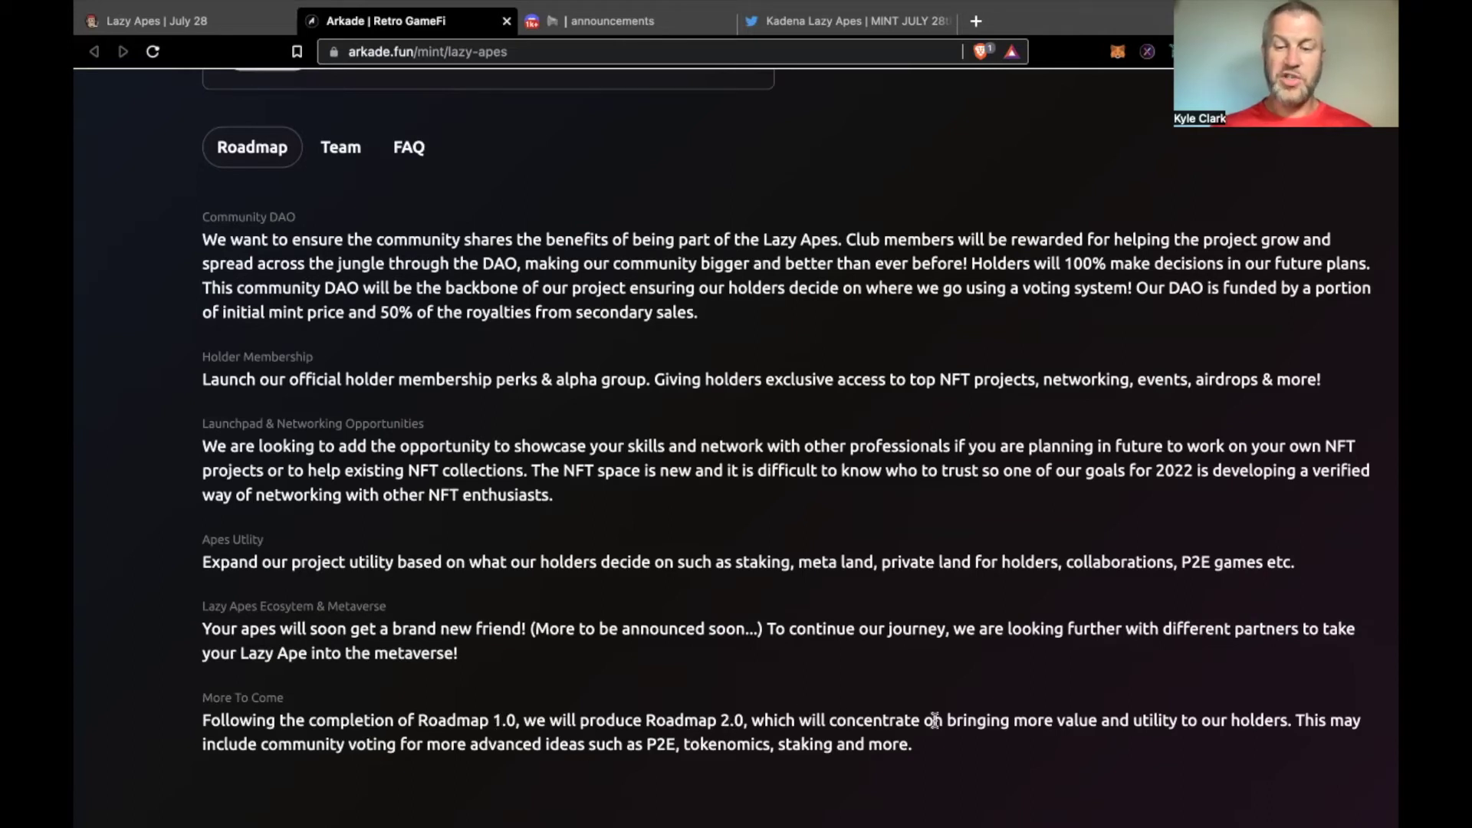
pyautogui.scroll(-1, 992, 720)
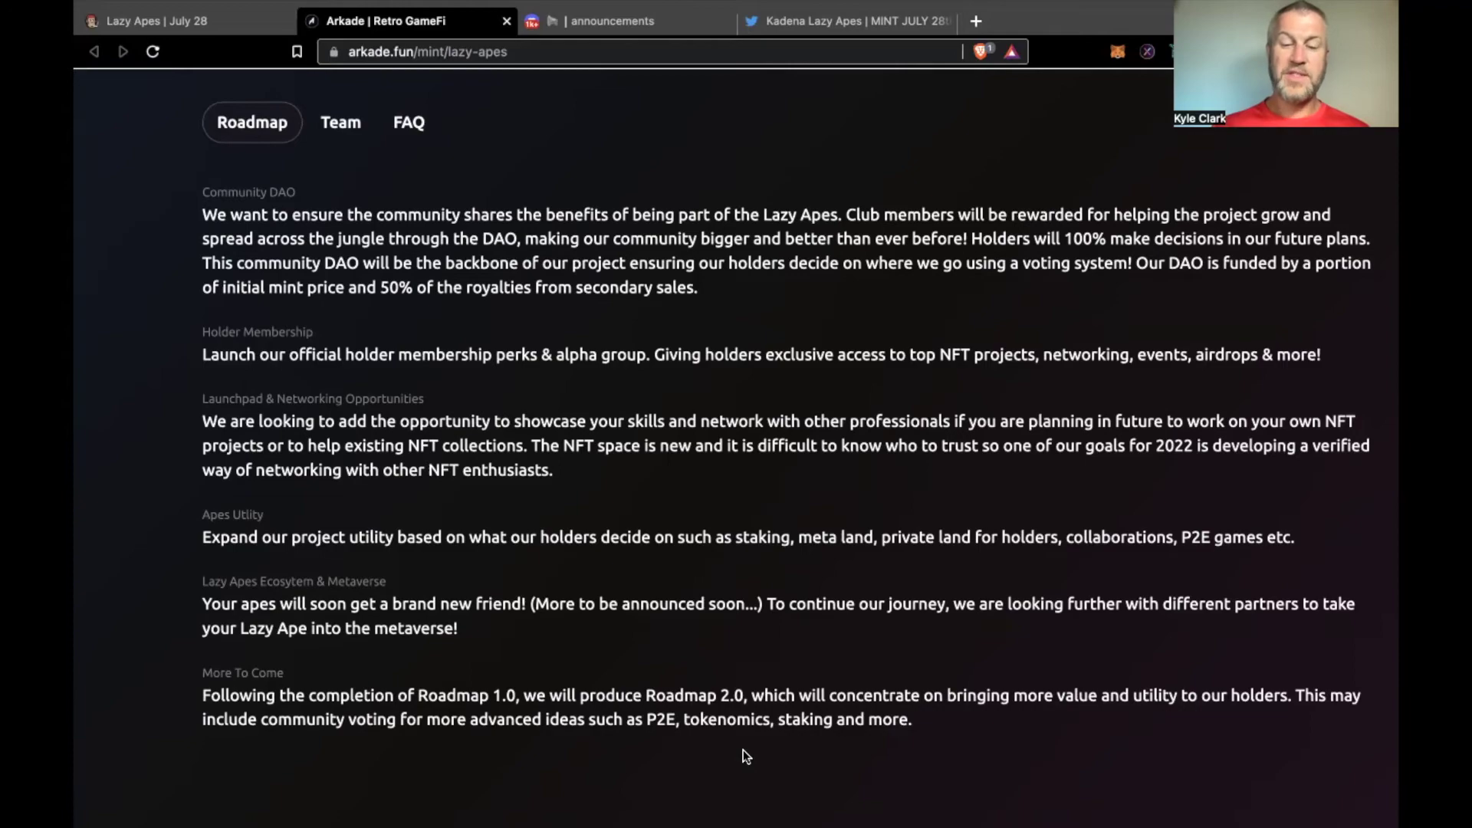
pyautogui.scroll(5, 743, 751)
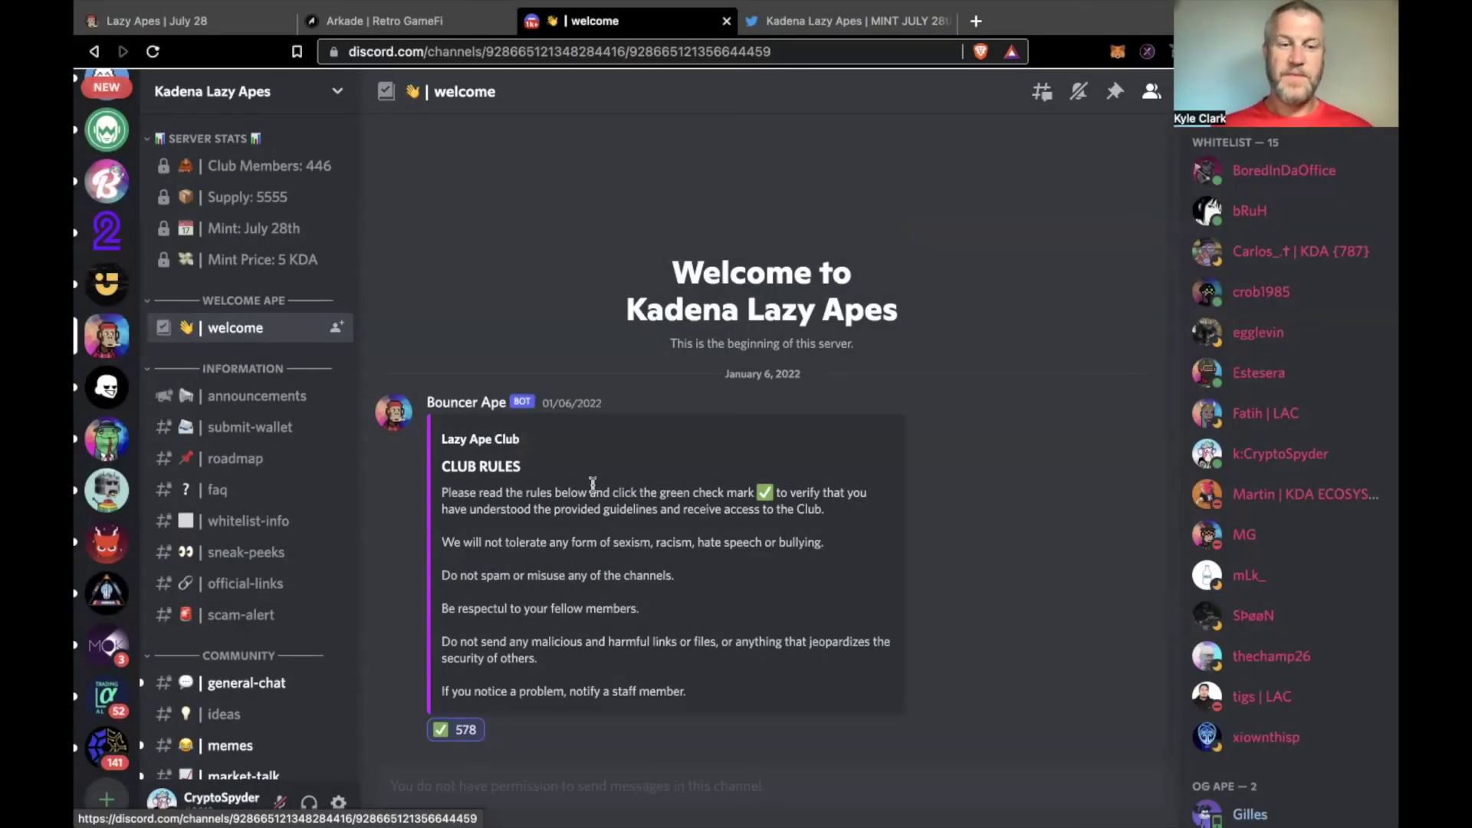
# - Tour the announcements, submit-wallet, roadmap, faq and sneak-peeks channels
pyautogui.click(270, 388)
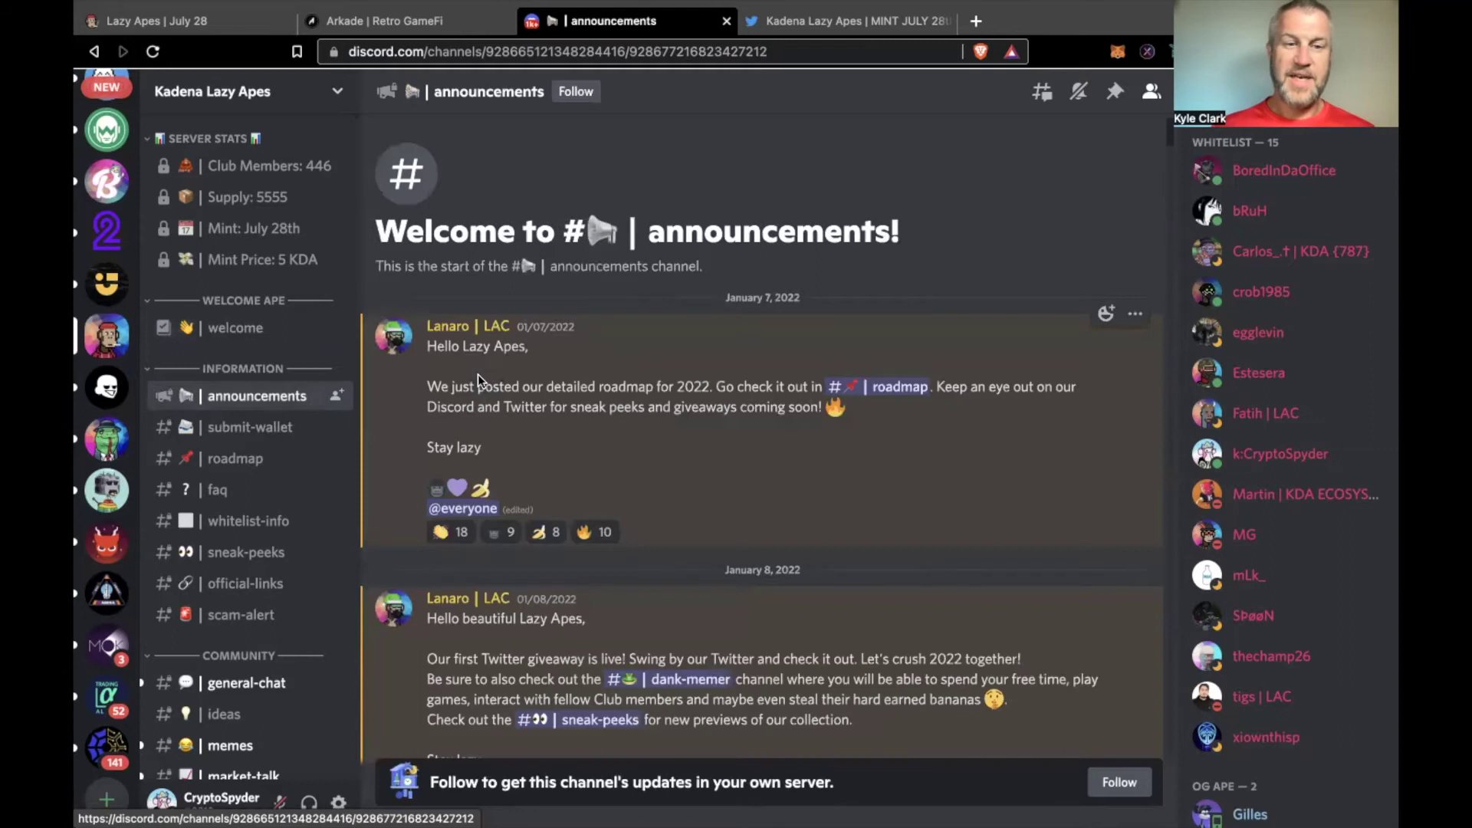
pyautogui.scroll(-5, 478, 373)
pyautogui.scroll(-5, 477, 374)
pyautogui.scroll(-5, 478, 374)
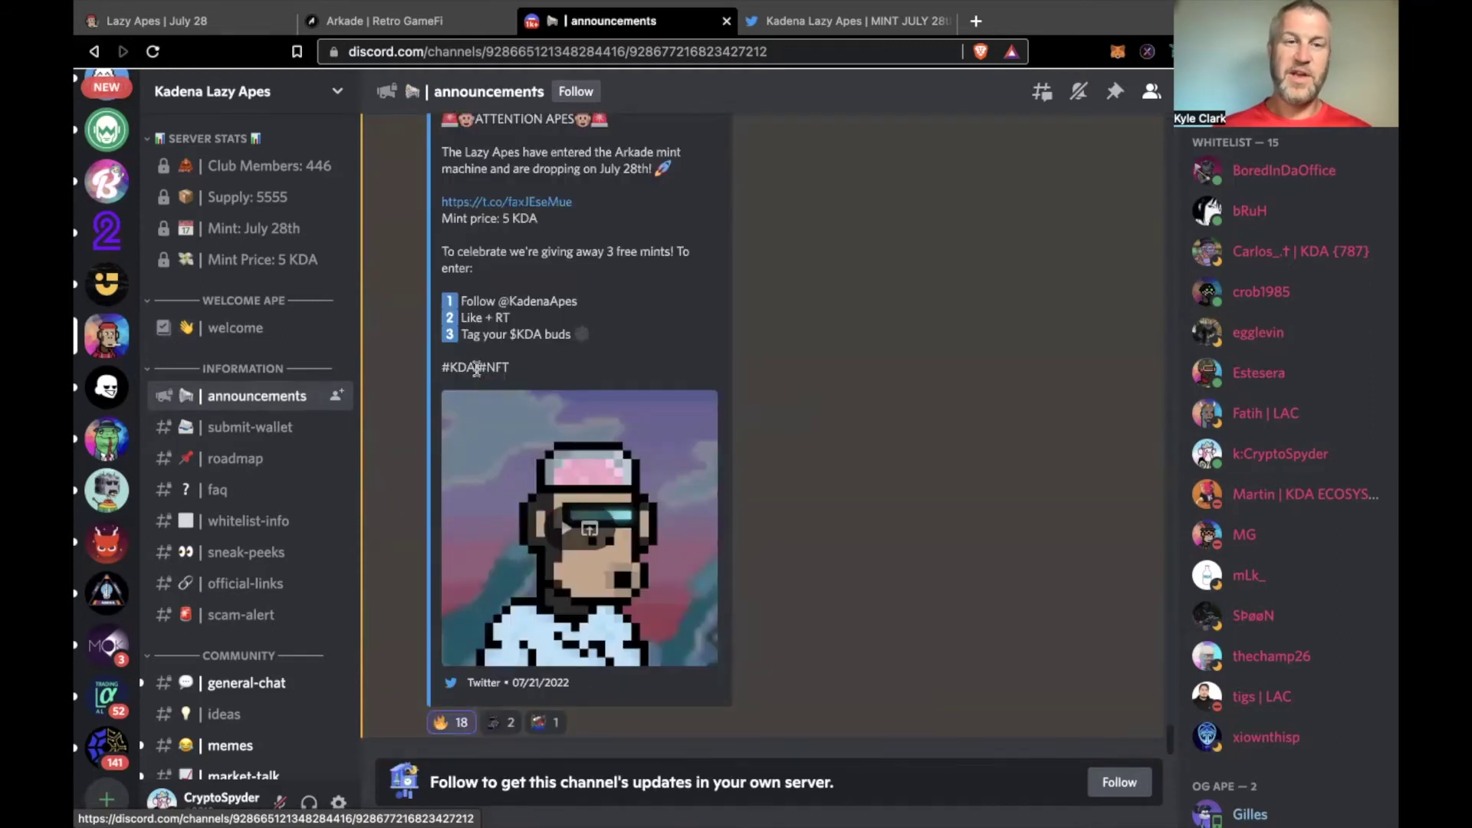
pyautogui.scroll(4, 476, 368)
pyautogui.scroll(-4, 471, 361)
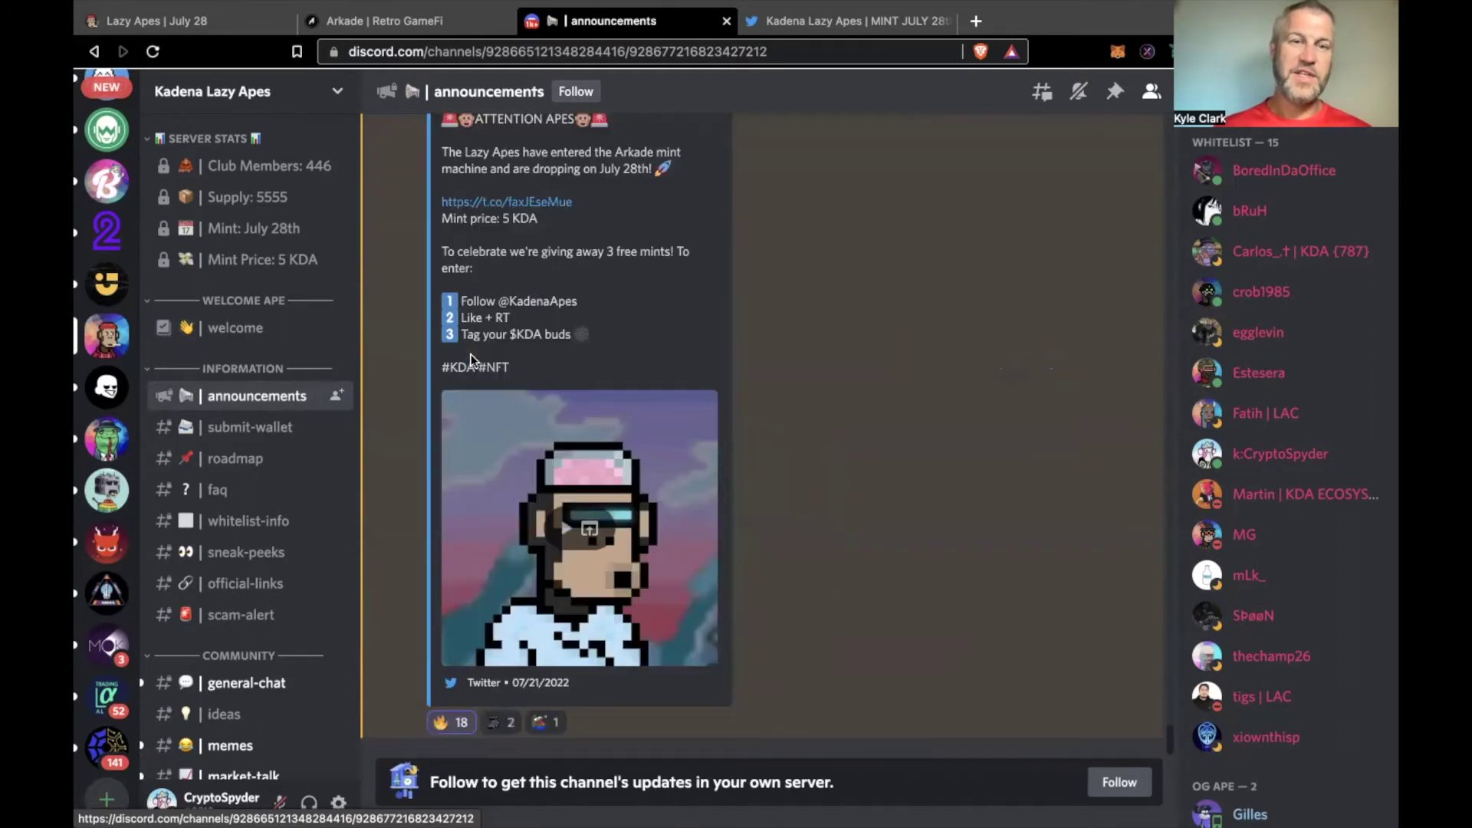
pyautogui.click(275, 427)
pyautogui.click(232, 470)
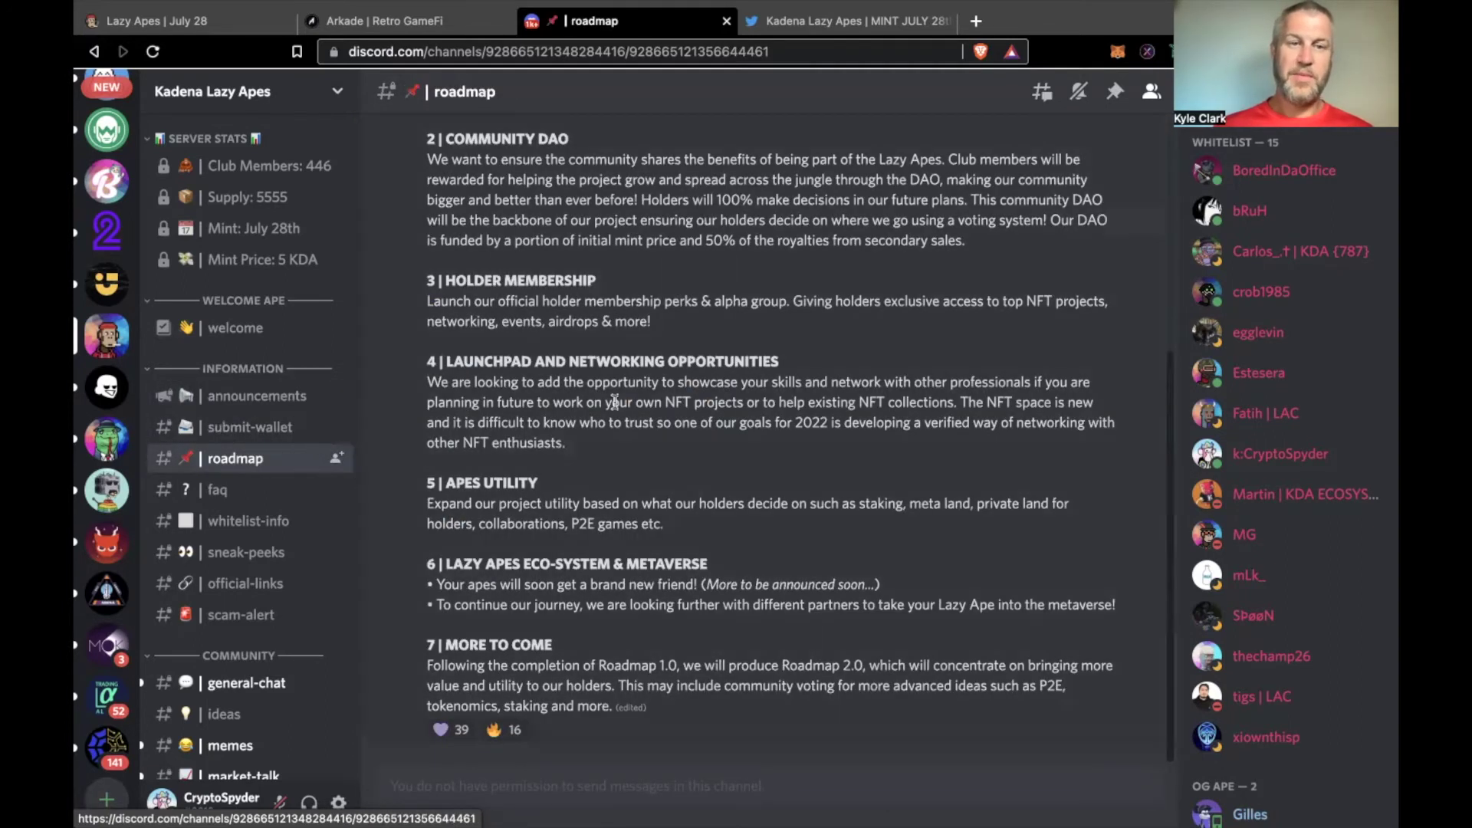
pyautogui.scroll(5, 614, 400)
pyautogui.scroll(-1, 614, 401)
pyautogui.scroll(-2, 613, 400)
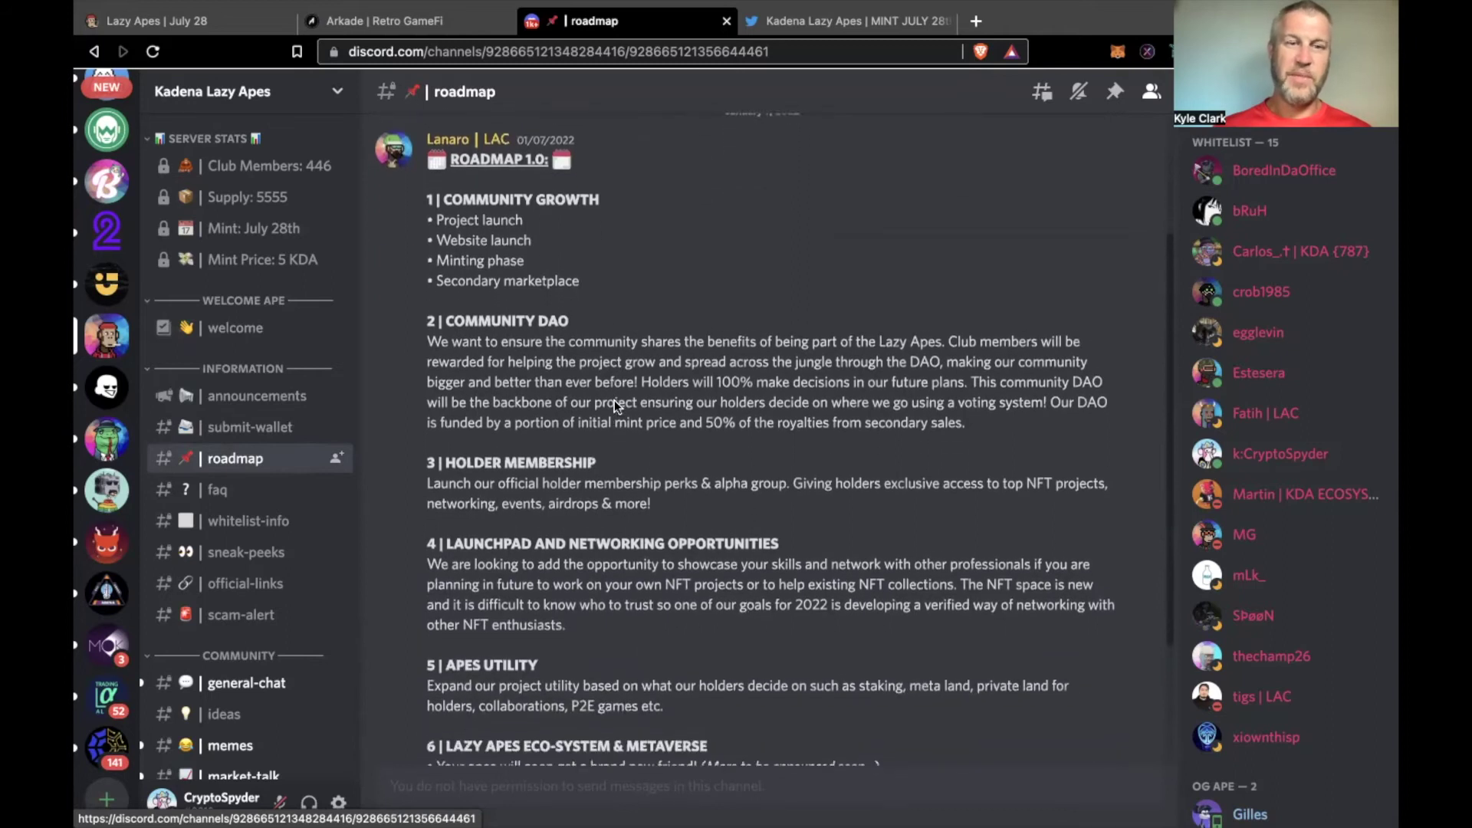
pyautogui.scroll(-1, 614, 401)
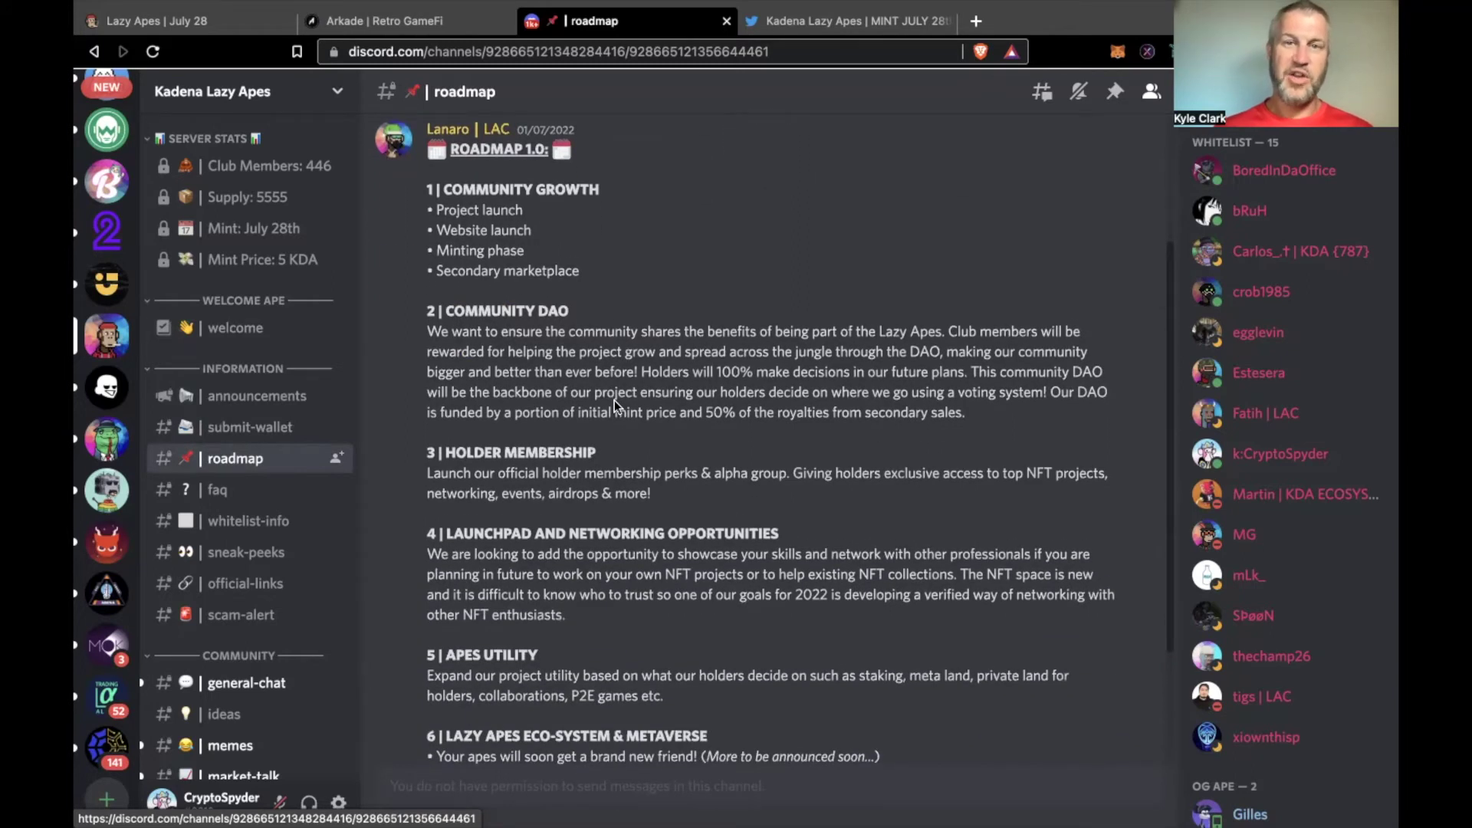
pyautogui.hotkey('alt', 'Down')
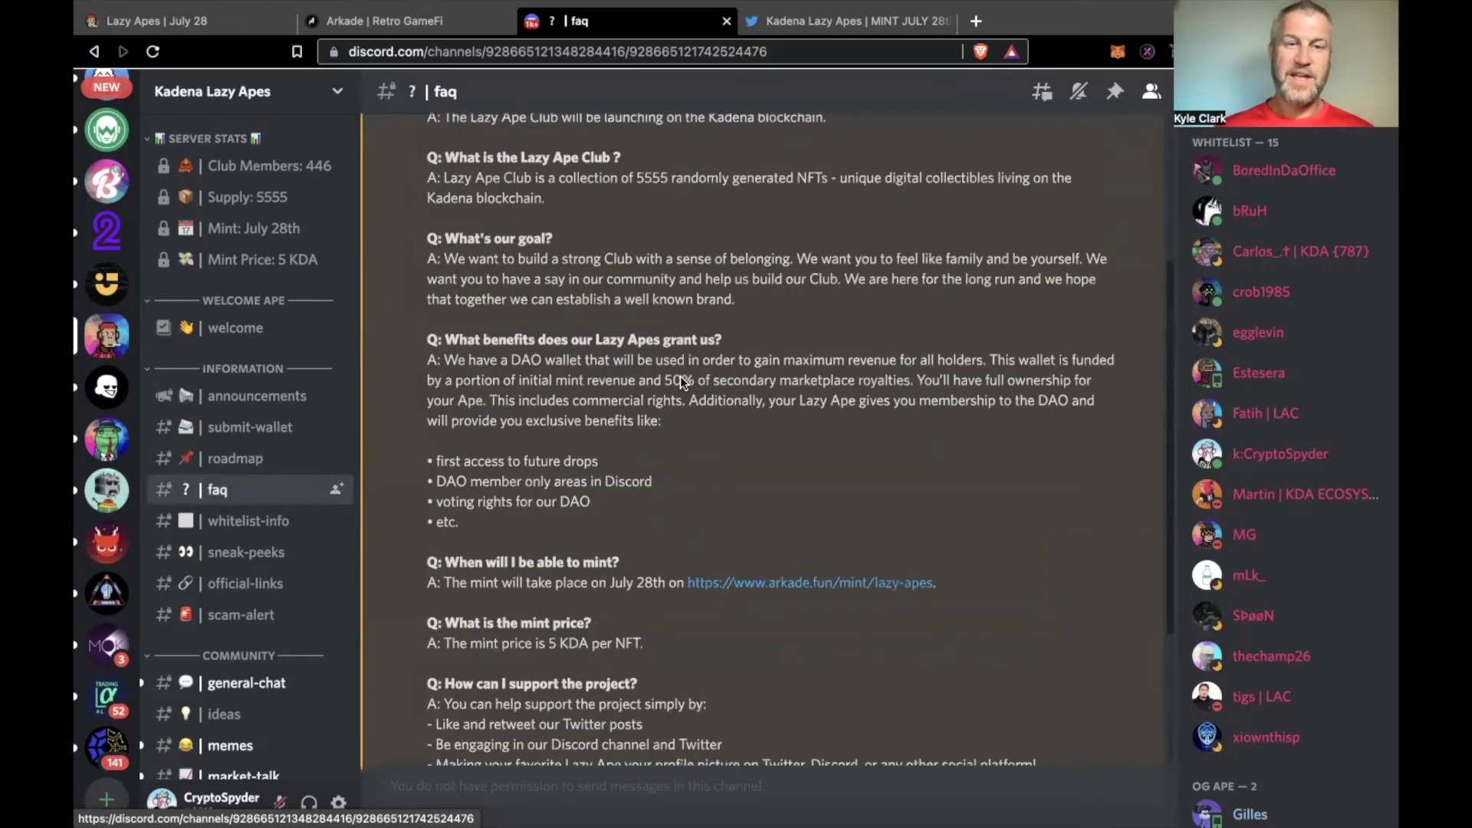
pyautogui.scroll(-2, 682, 380)
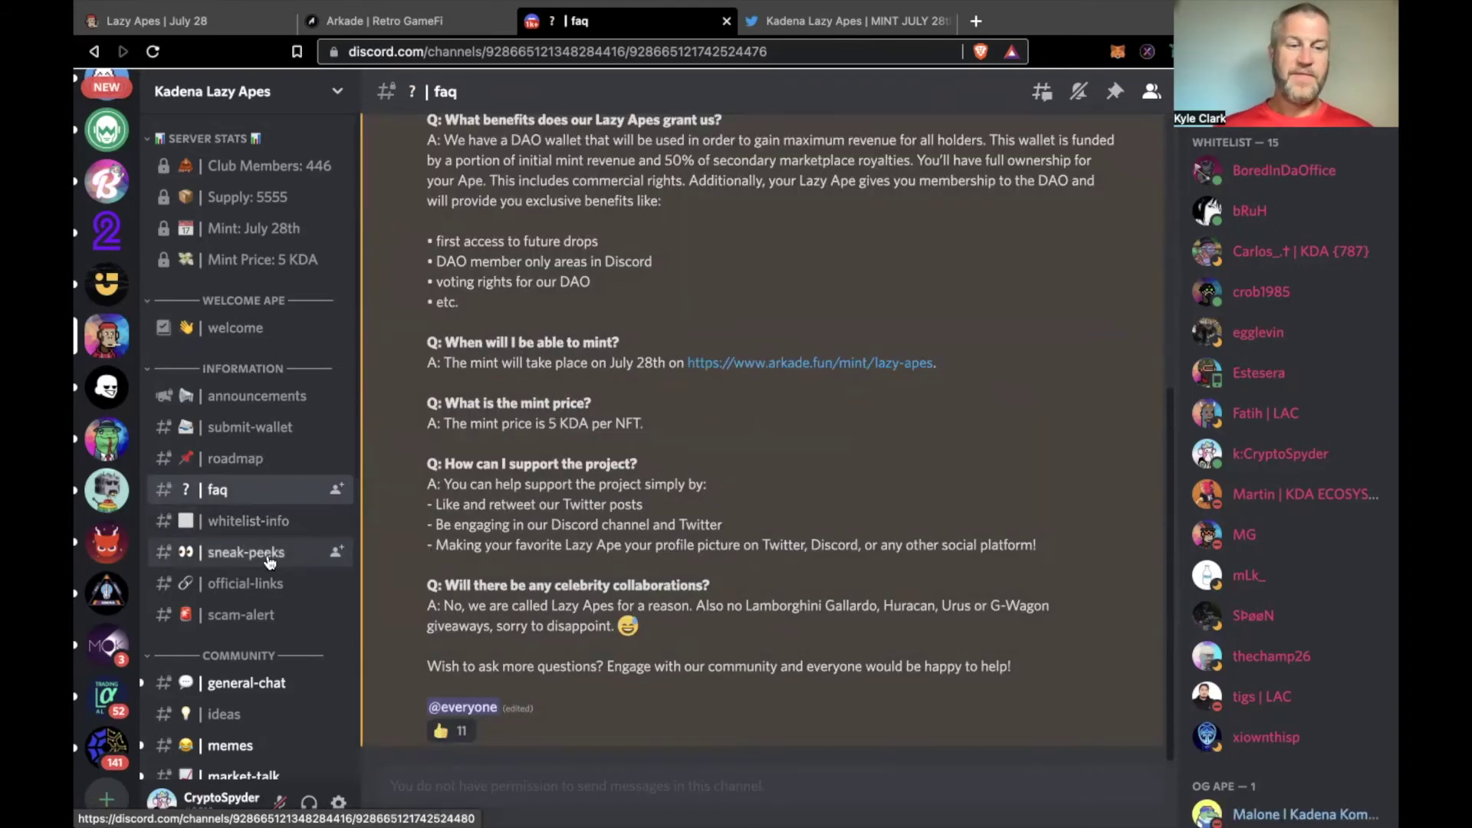
pyautogui.click(268, 554)
pyautogui.scroll(-2, 491, 566)
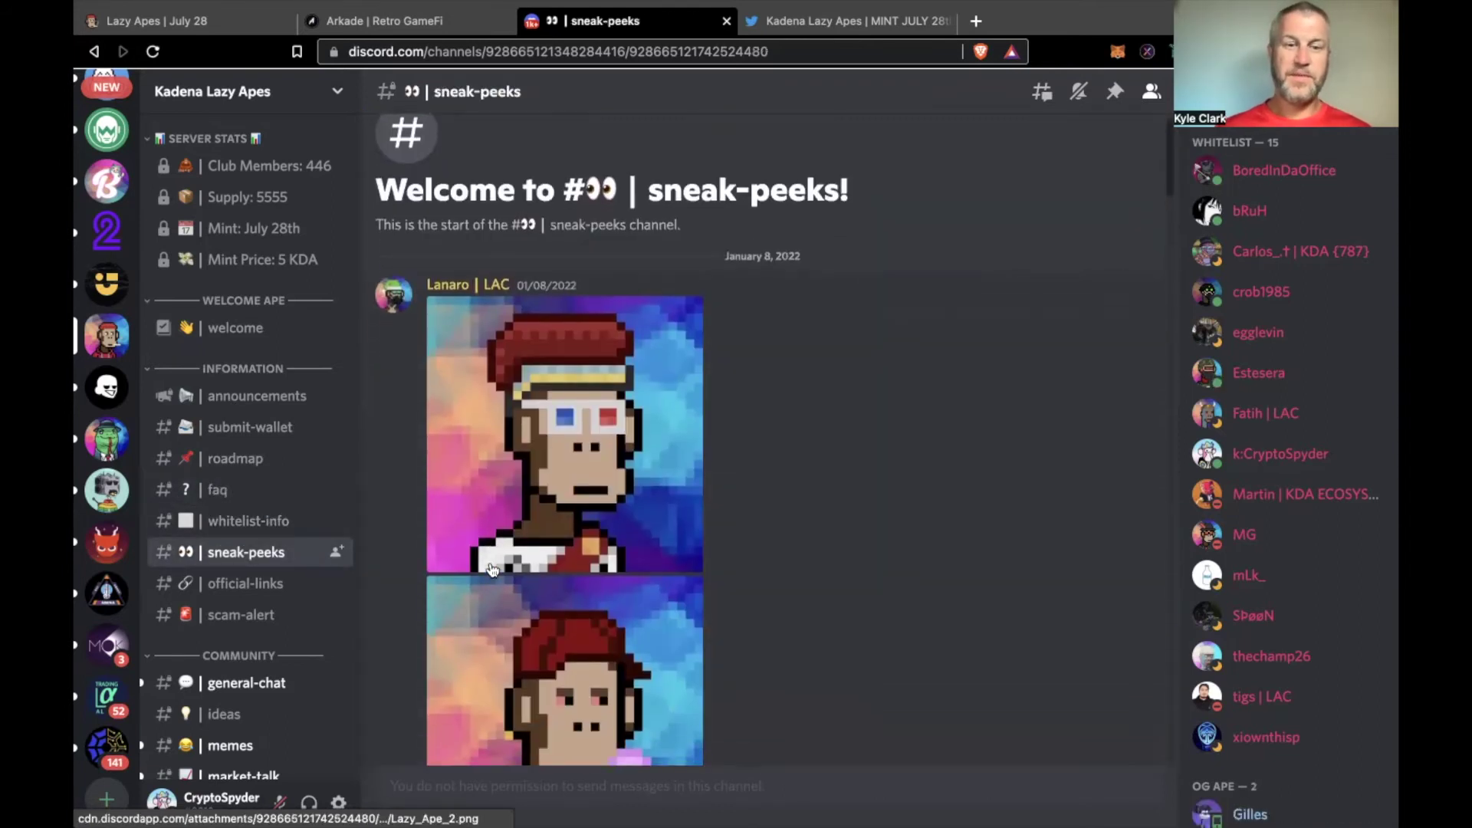
pyautogui.scroll(-1, 492, 569)
pyautogui.scroll(-2, 491, 568)
pyautogui.scroll(-2, 491, 569)
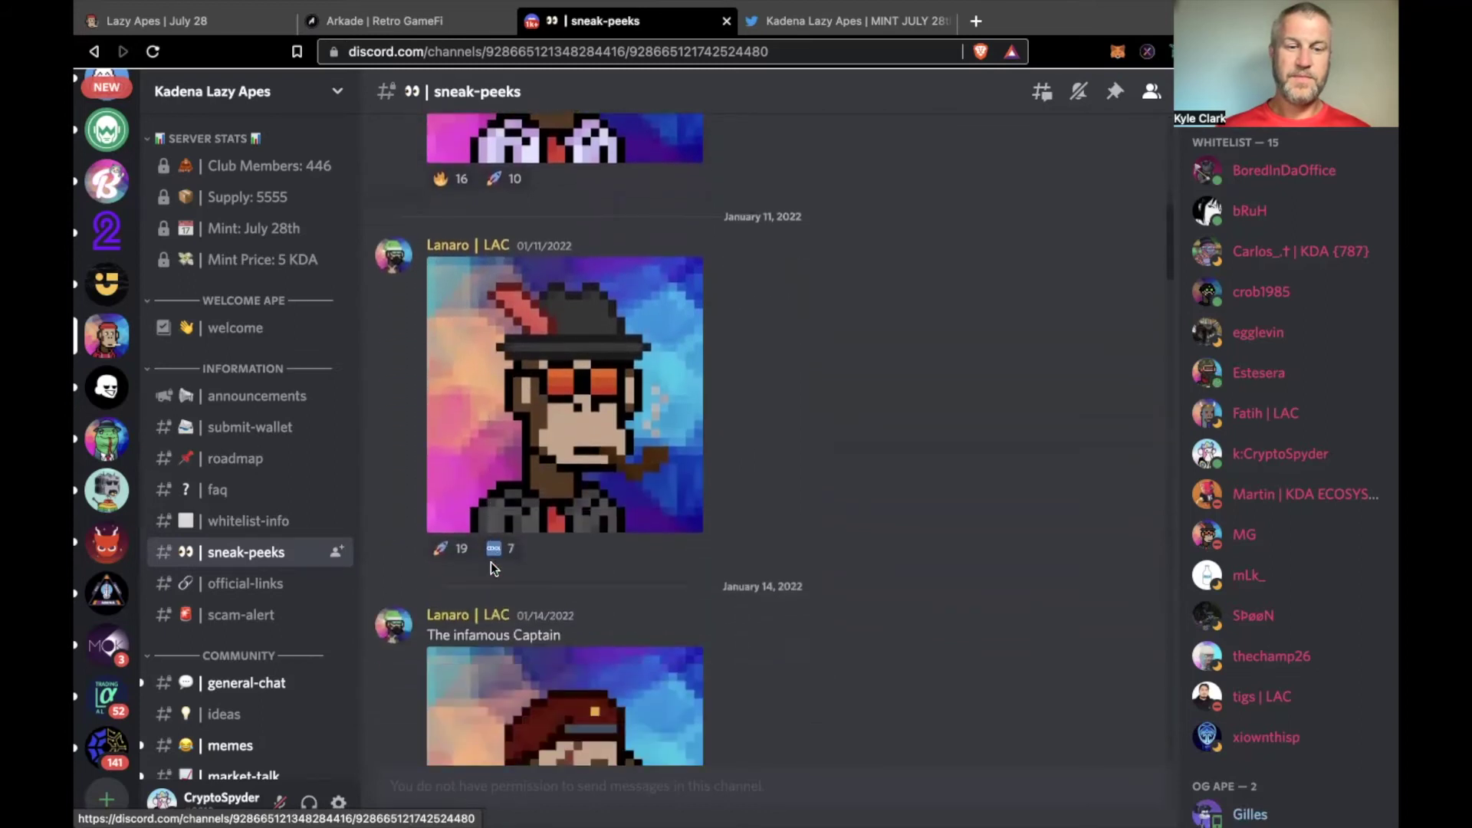
pyautogui.scroll(-1, 491, 568)
pyautogui.scroll(-2, 491, 563)
pyautogui.scroll(-5, 491, 562)
pyautogui.scroll(-1, 490, 562)
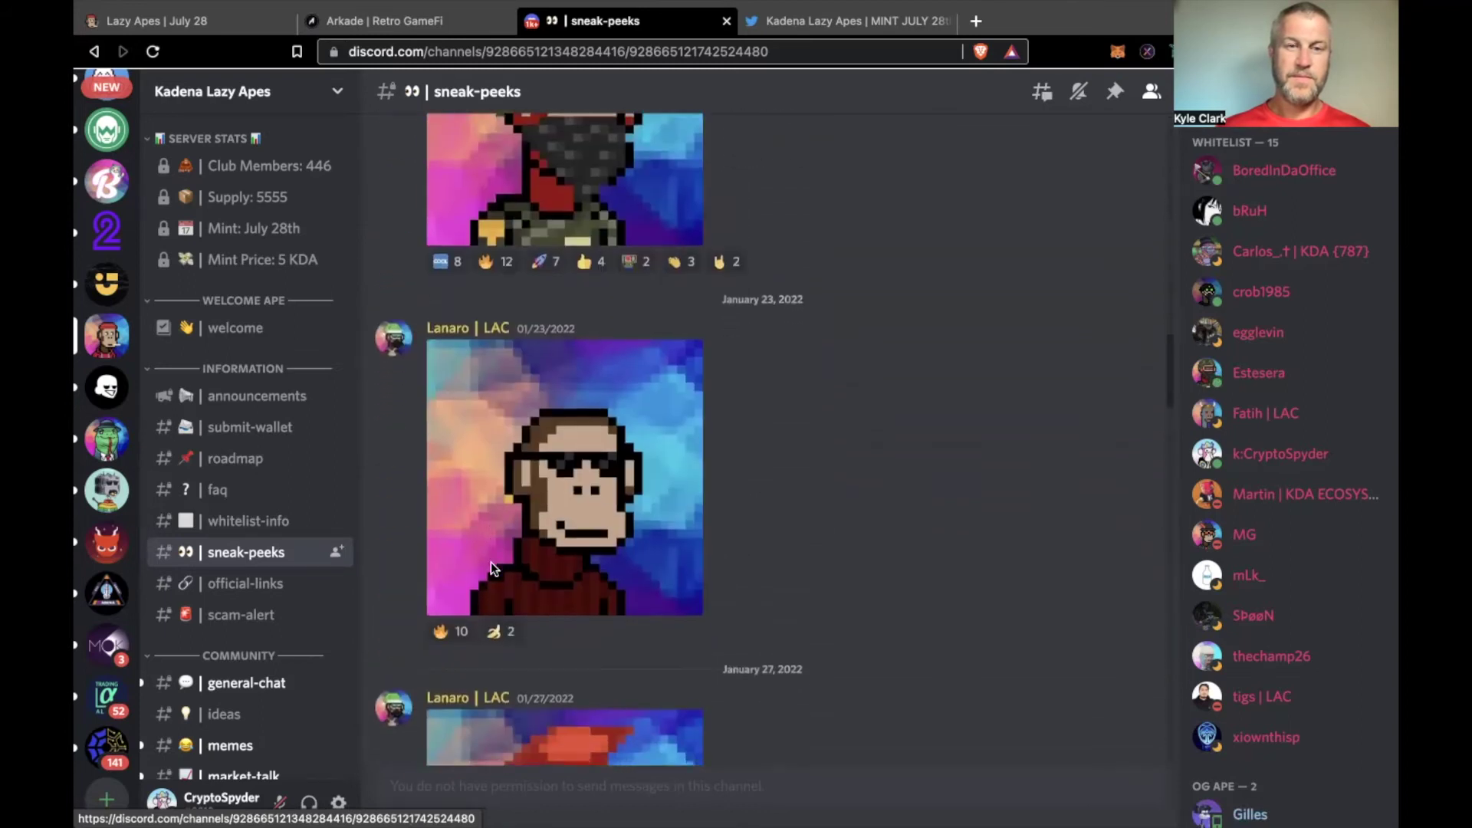
pyautogui.scroll(-1, 491, 563)
pyautogui.scroll(-2, 491, 562)
pyautogui.scroll(-1, 491, 563)
pyautogui.scroll(-2, 491, 563)
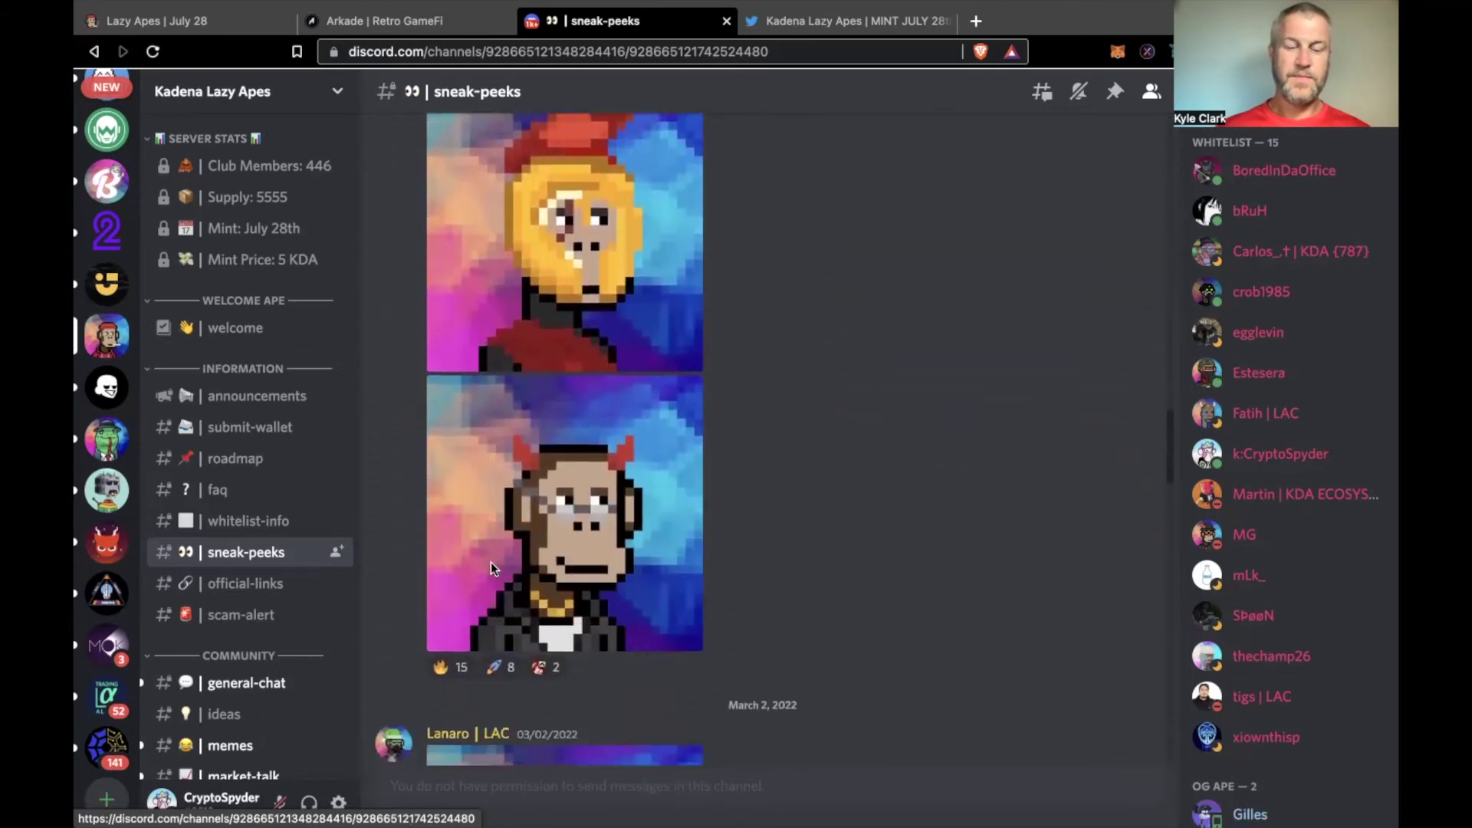
pyautogui.scroll(-2, 491, 563)
pyautogui.scroll(-2, 491, 567)
pyautogui.scroll(-1, 491, 566)
pyautogui.scroll(-1, 492, 567)
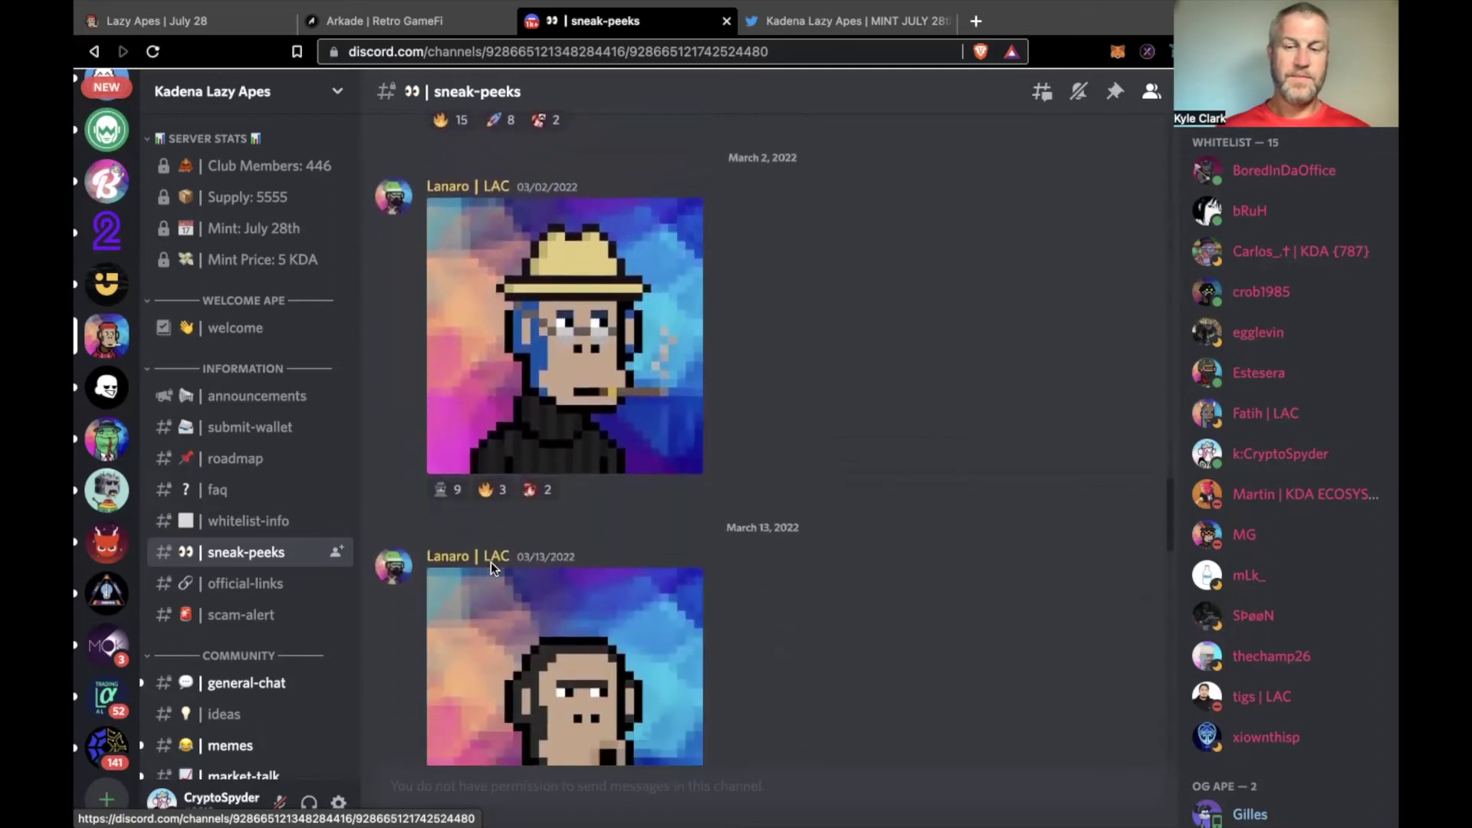
pyautogui.scroll(-1, 492, 563)
pyautogui.scroll(-2, 491, 563)
pyautogui.scroll(-2, 491, 562)
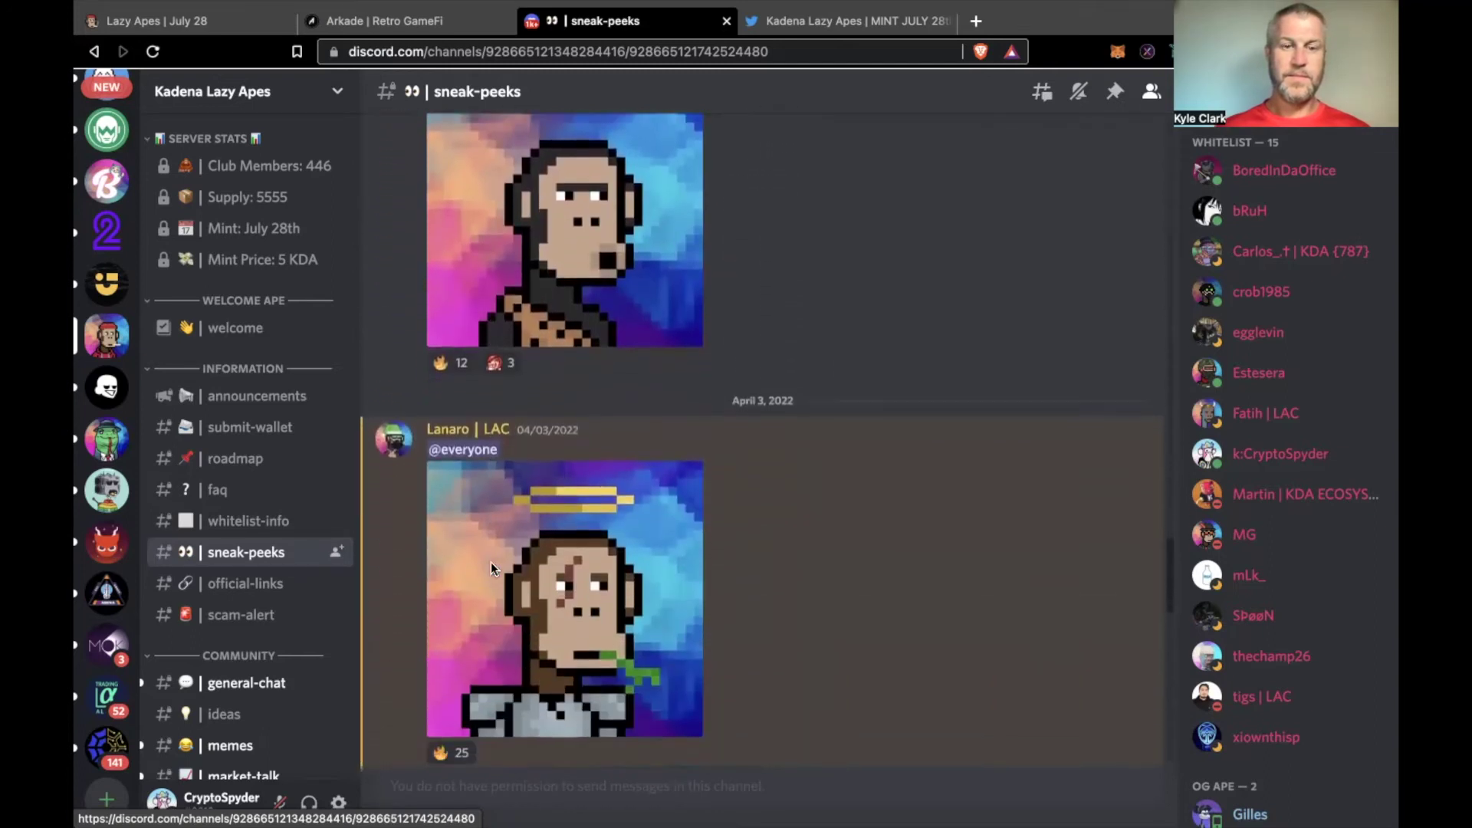
pyautogui.scroll(-2, 492, 563)
pyautogui.scroll(-2, 491, 562)
pyautogui.scroll(-2, 491, 562)
pyautogui.scroll(-2, 491, 562)
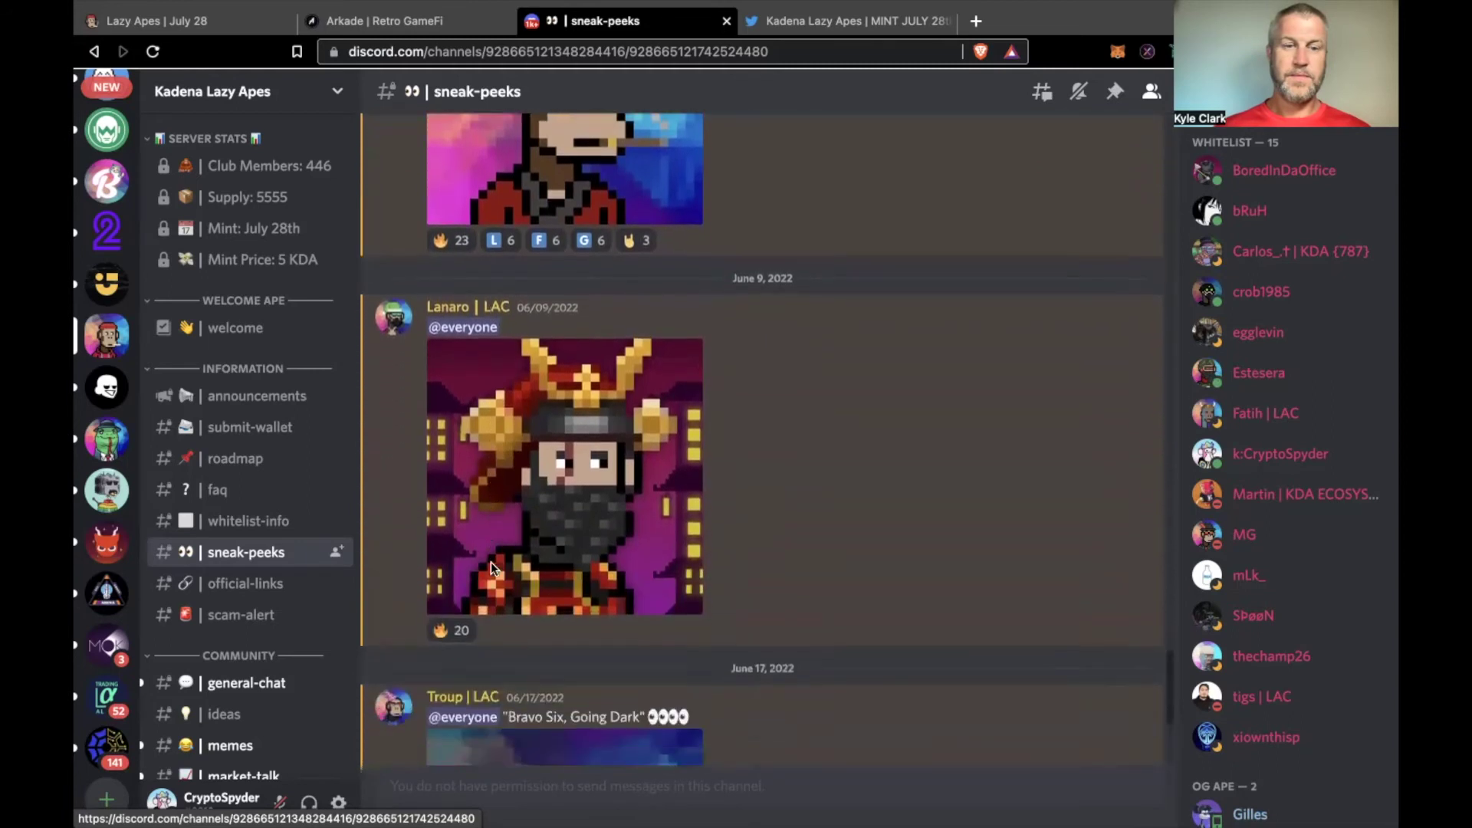
pyautogui.scroll(-2, 491, 562)
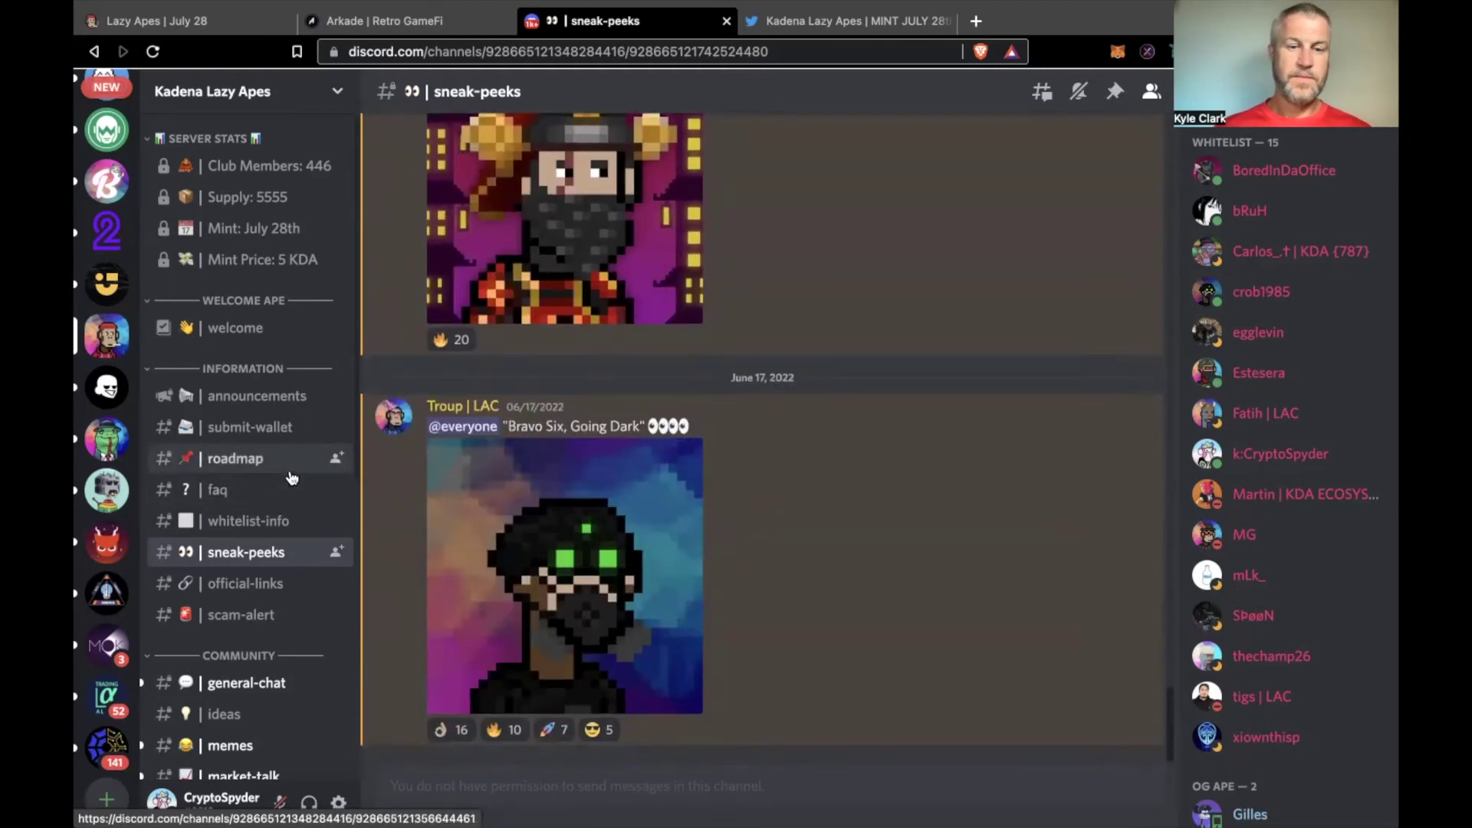
# - Switch to the official-links channel of the Kadena Lazy Apes server
pyautogui.click(244, 583)
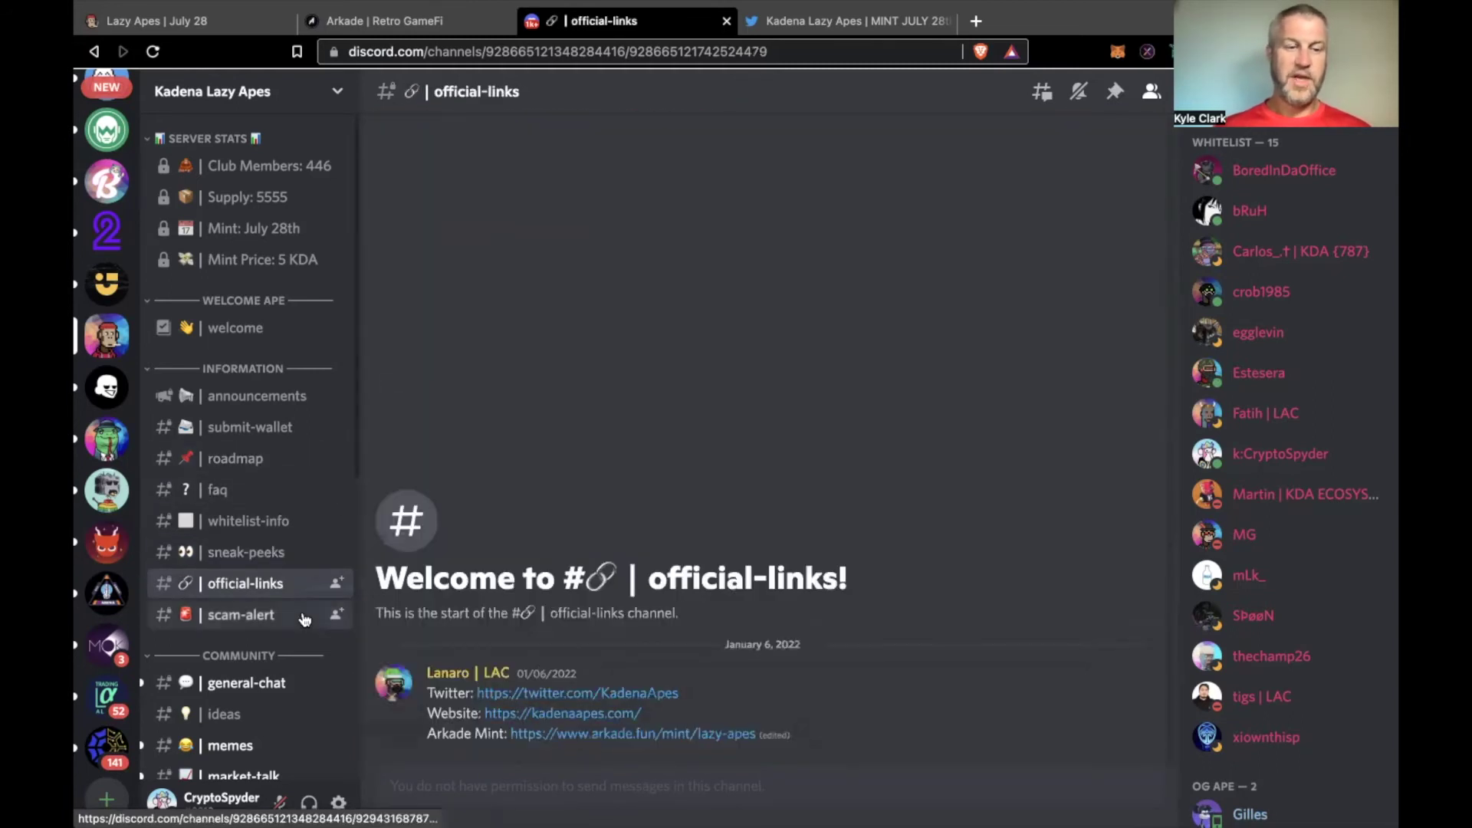
pyautogui.scroll(-1, 259, 618)
pyautogui.scroll(-1, 271, 585)
pyautogui.scroll(-1, 271, 574)
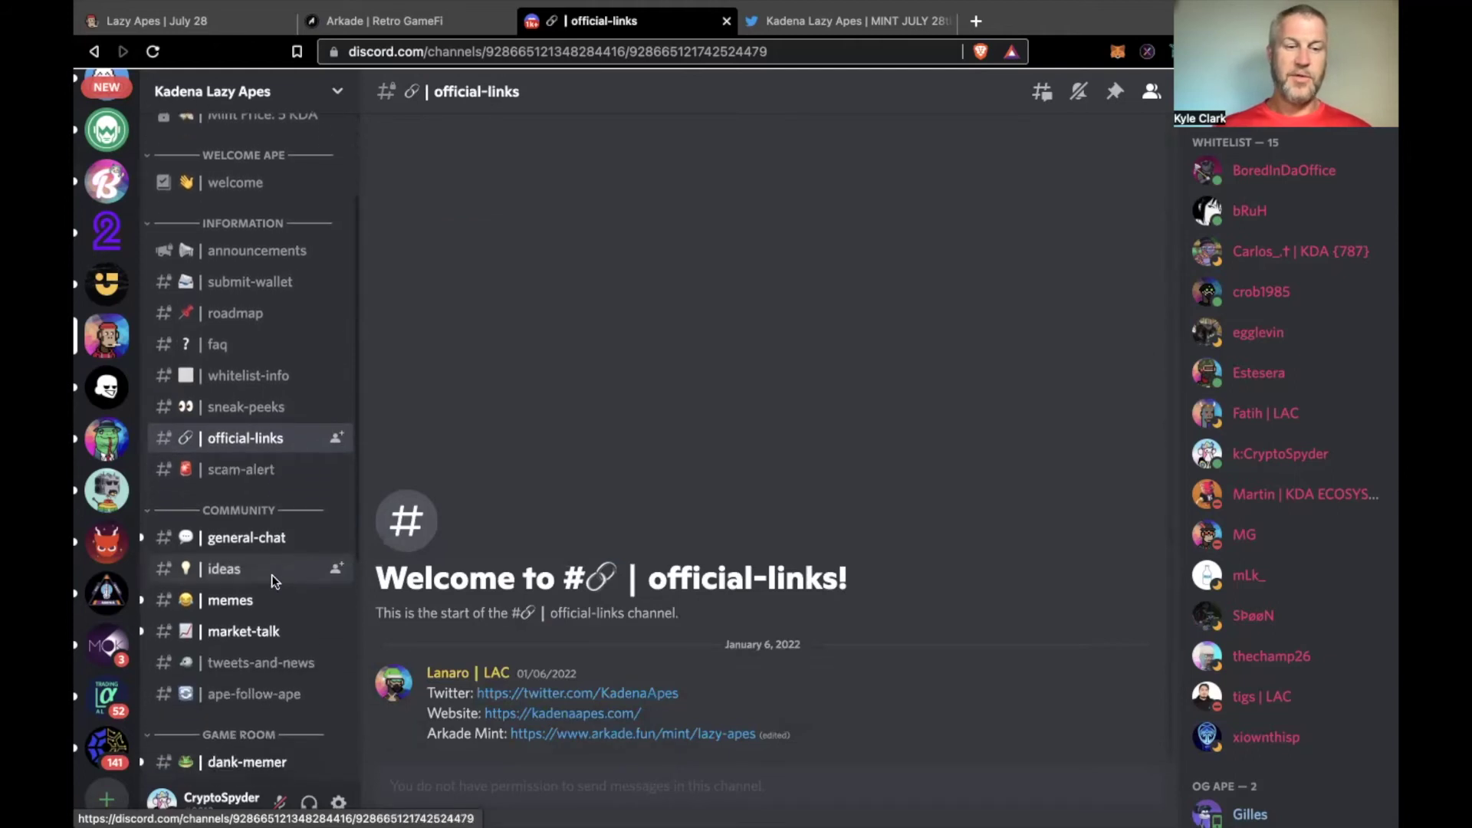
pyautogui.scroll(-1, 270, 540)
pyautogui.scroll(-1, 264, 545)
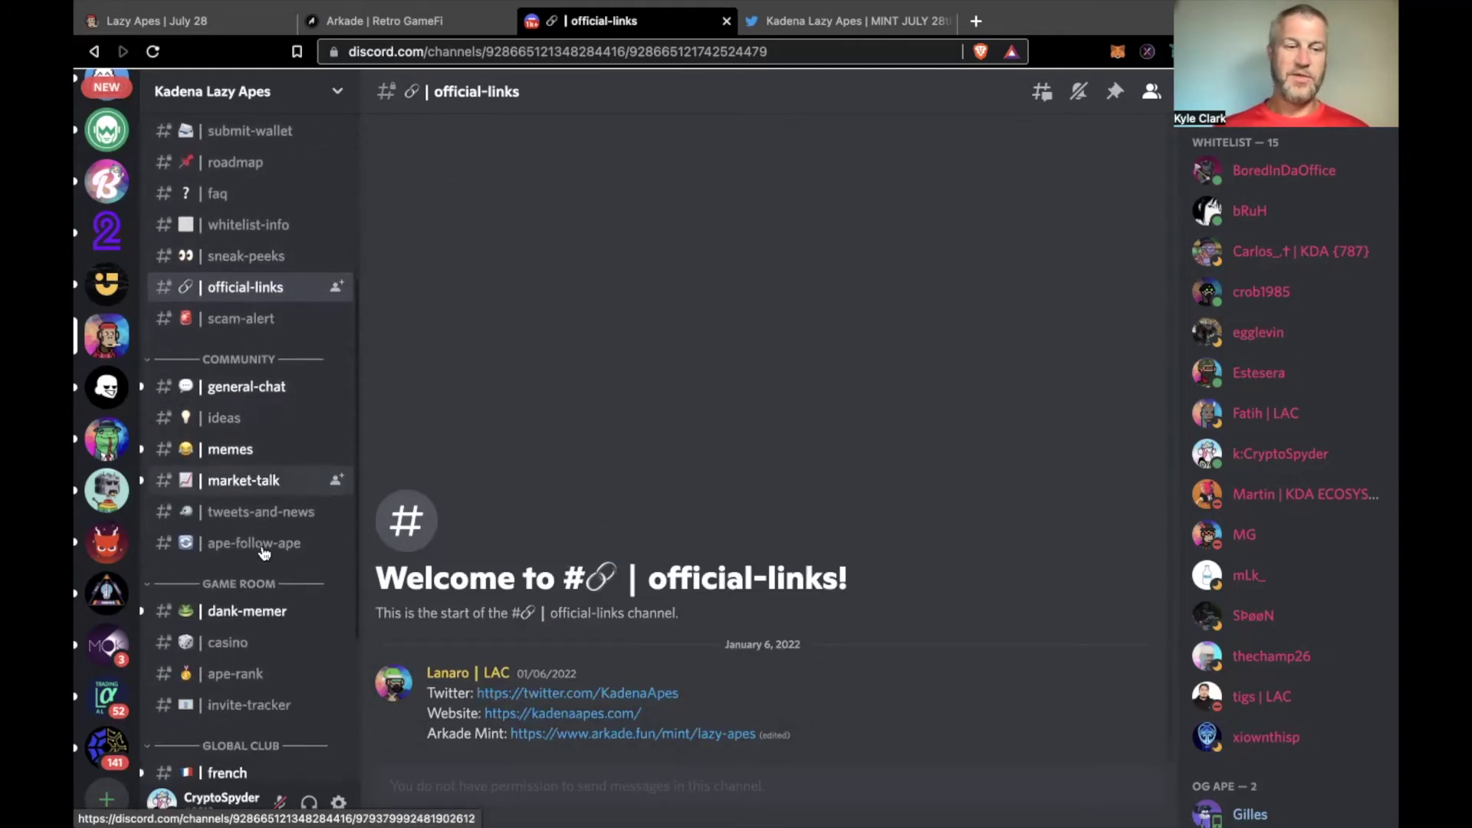
pyautogui.scroll(-2, 261, 548)
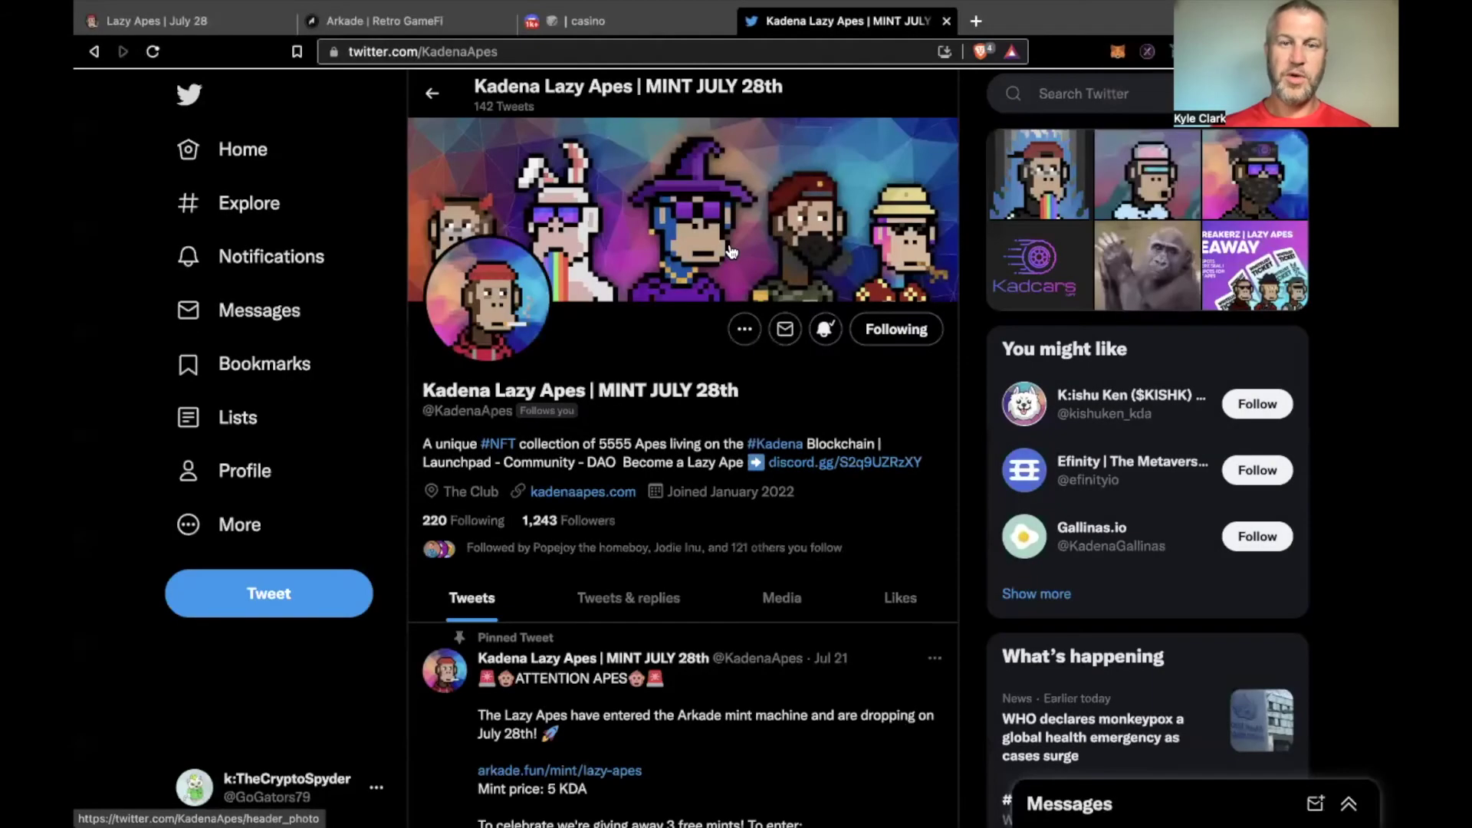
pyautogui.scroll(-2, 729, 251)
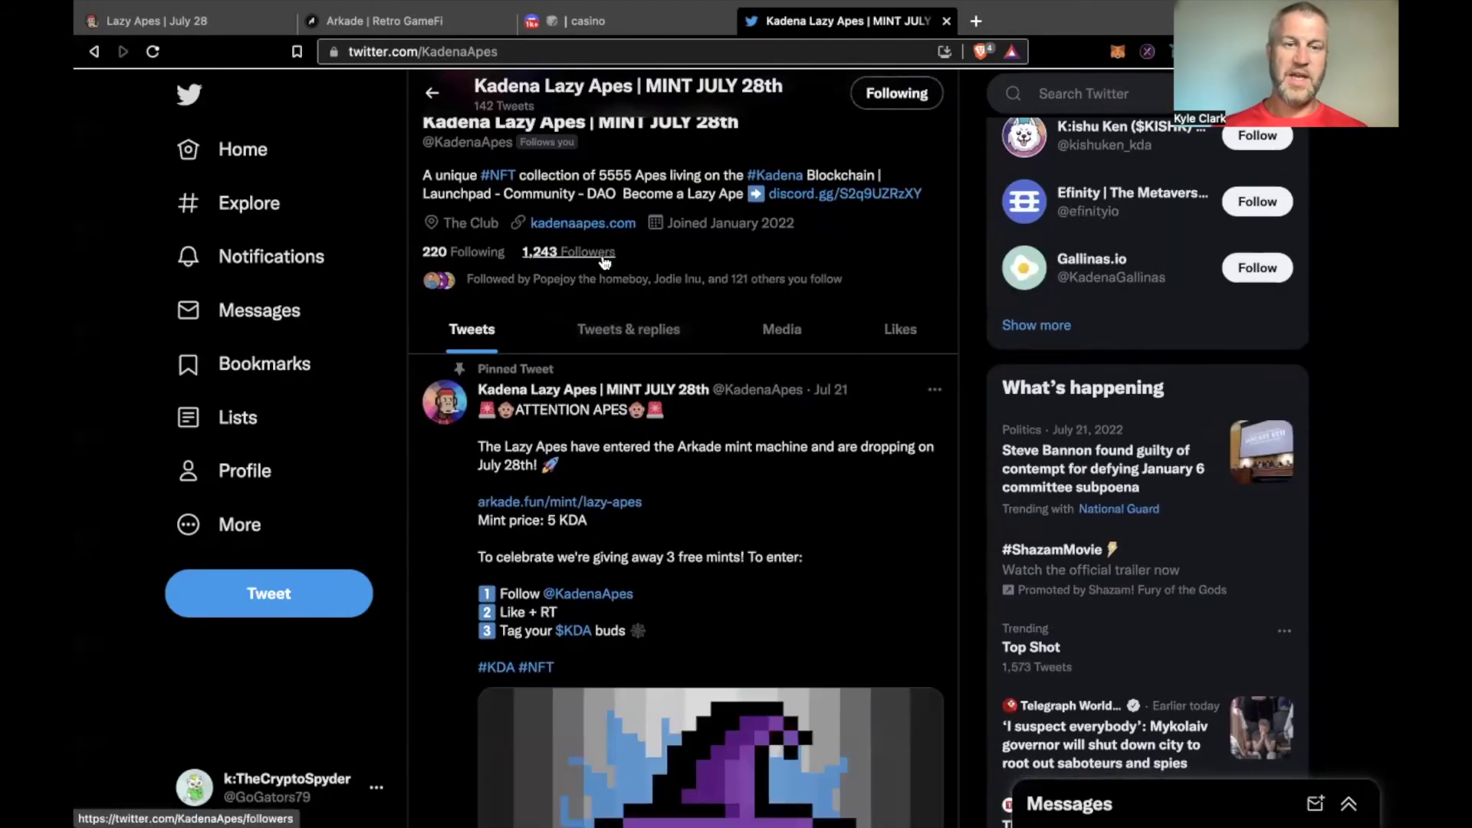
pyautogui.scroll(-4, 623, 289)
pyautogui.scroll(-3, 622, 290)
pyautogui.scroll(-2, 622, 290)
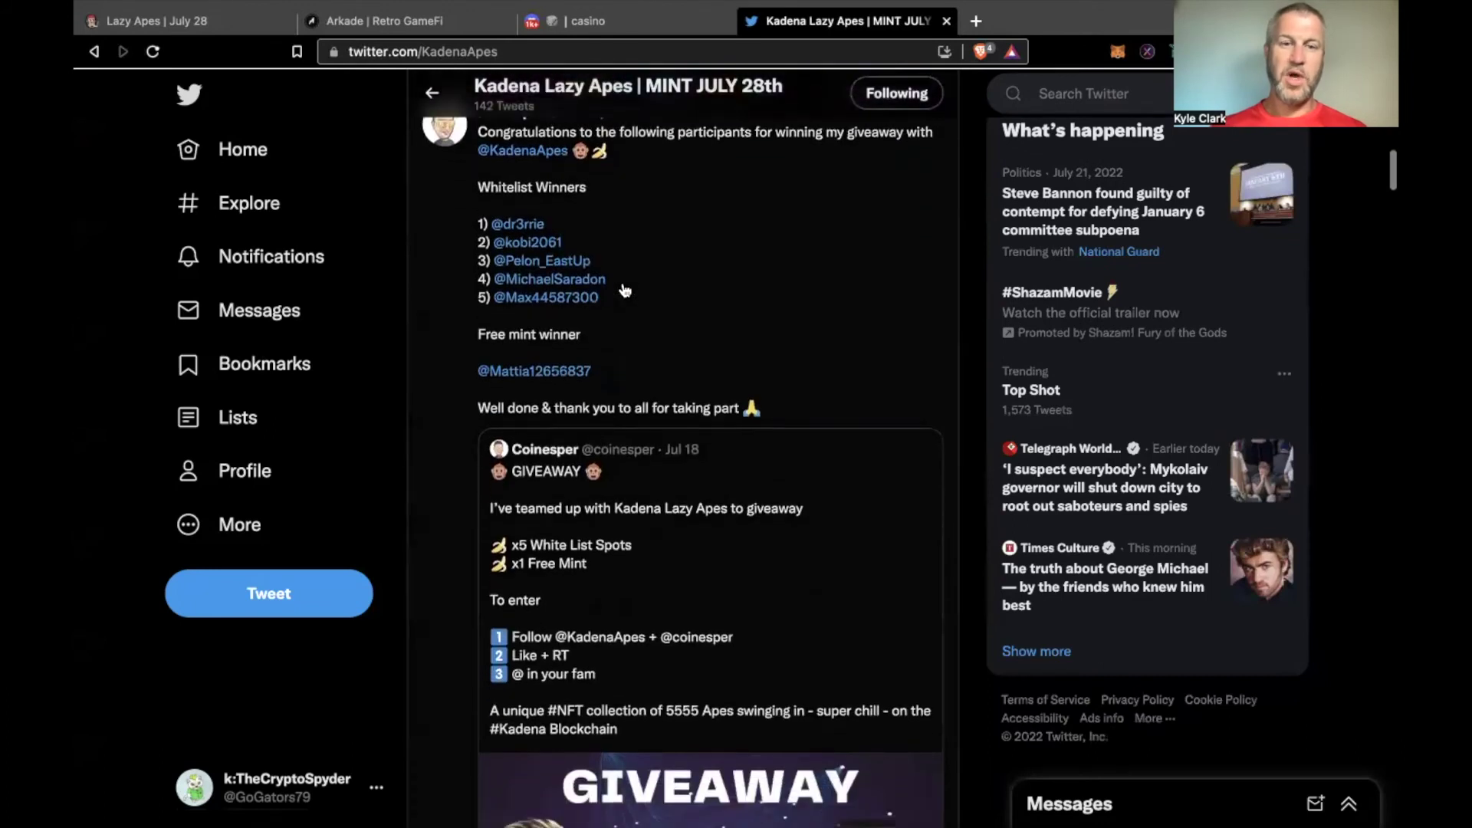
pyautogui.scroll(10, 664, 339)
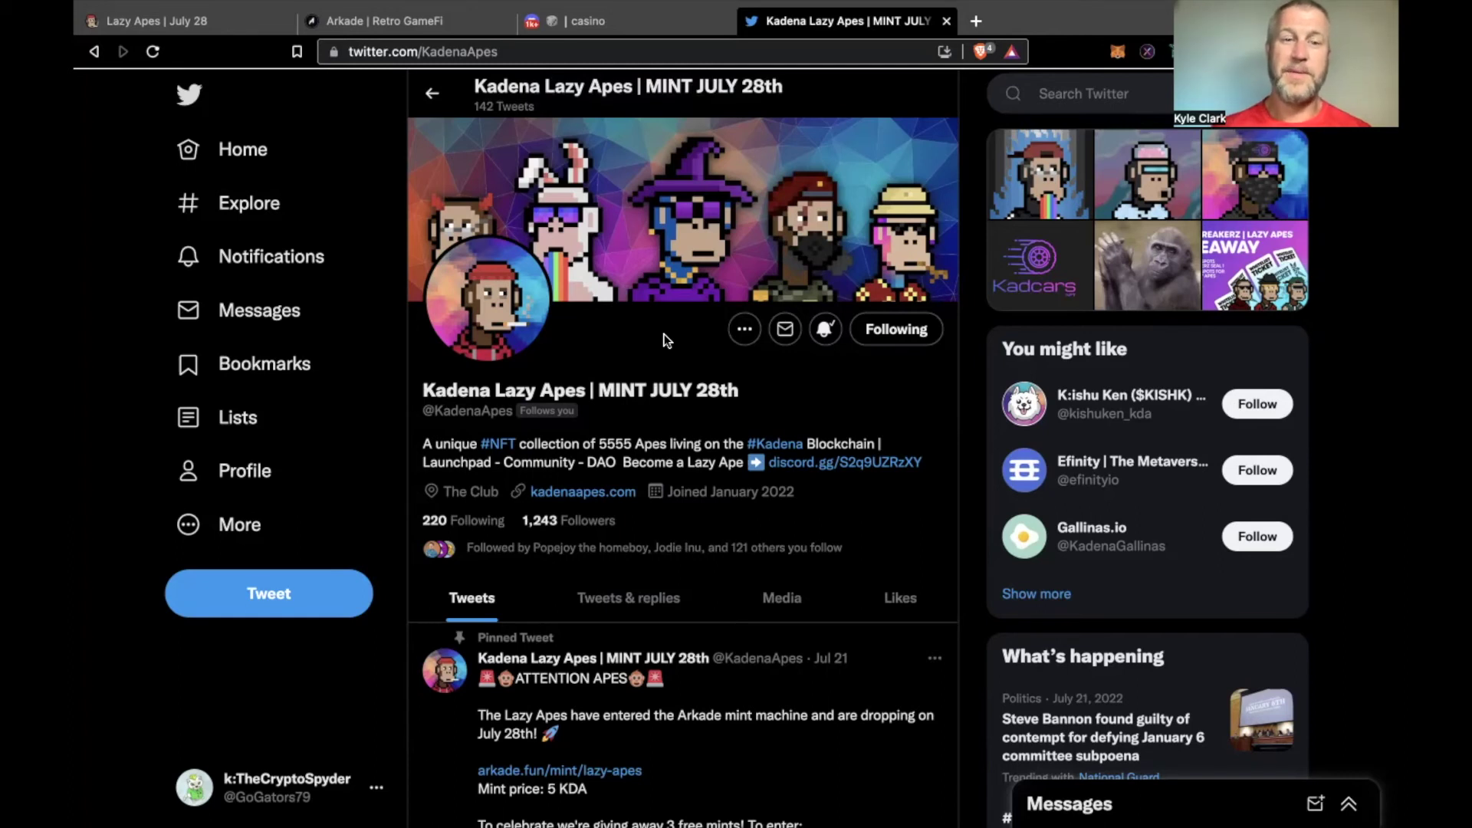
pyautogui.scroll(-5, 664, 339)
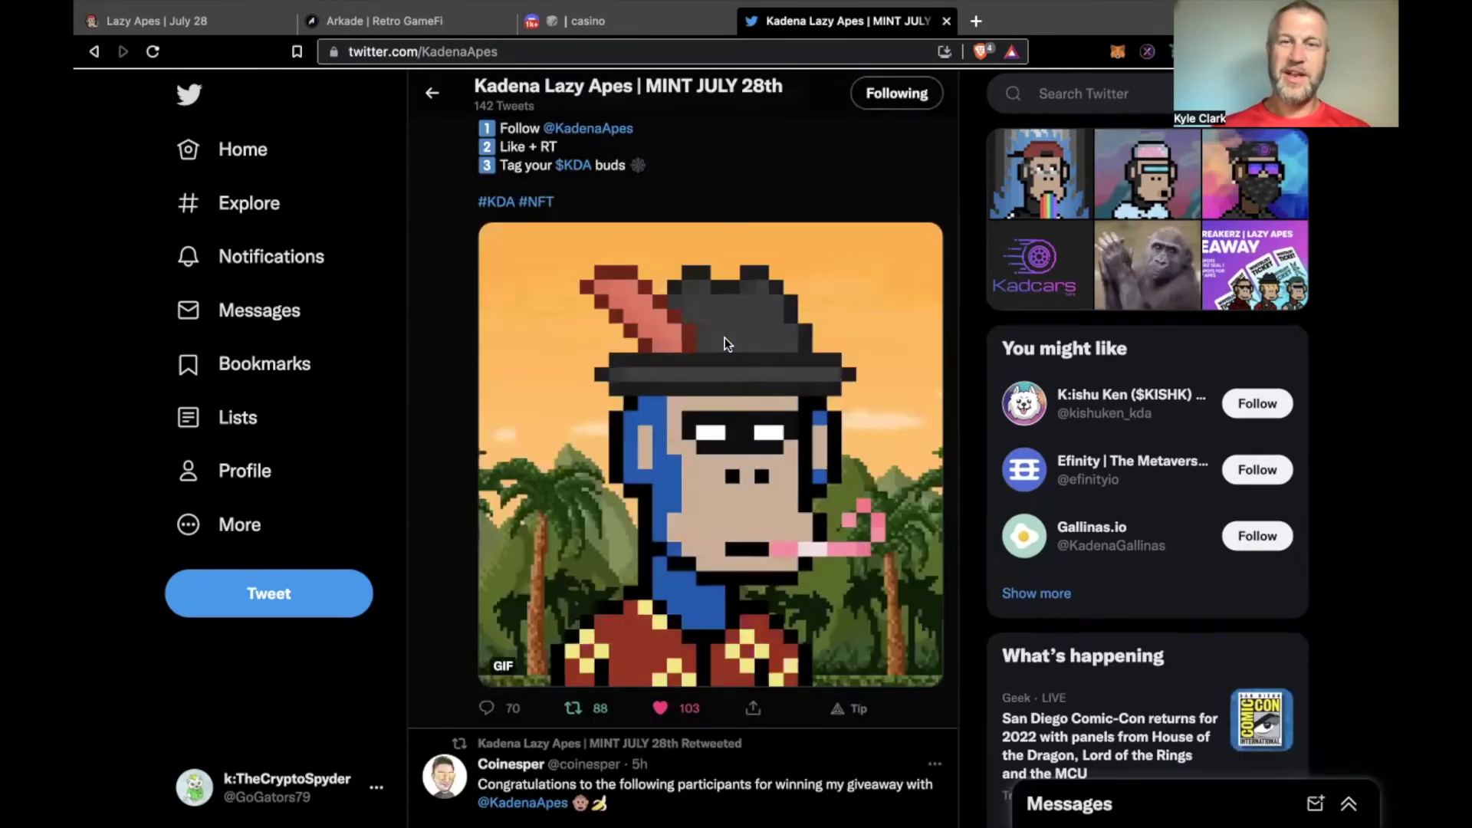